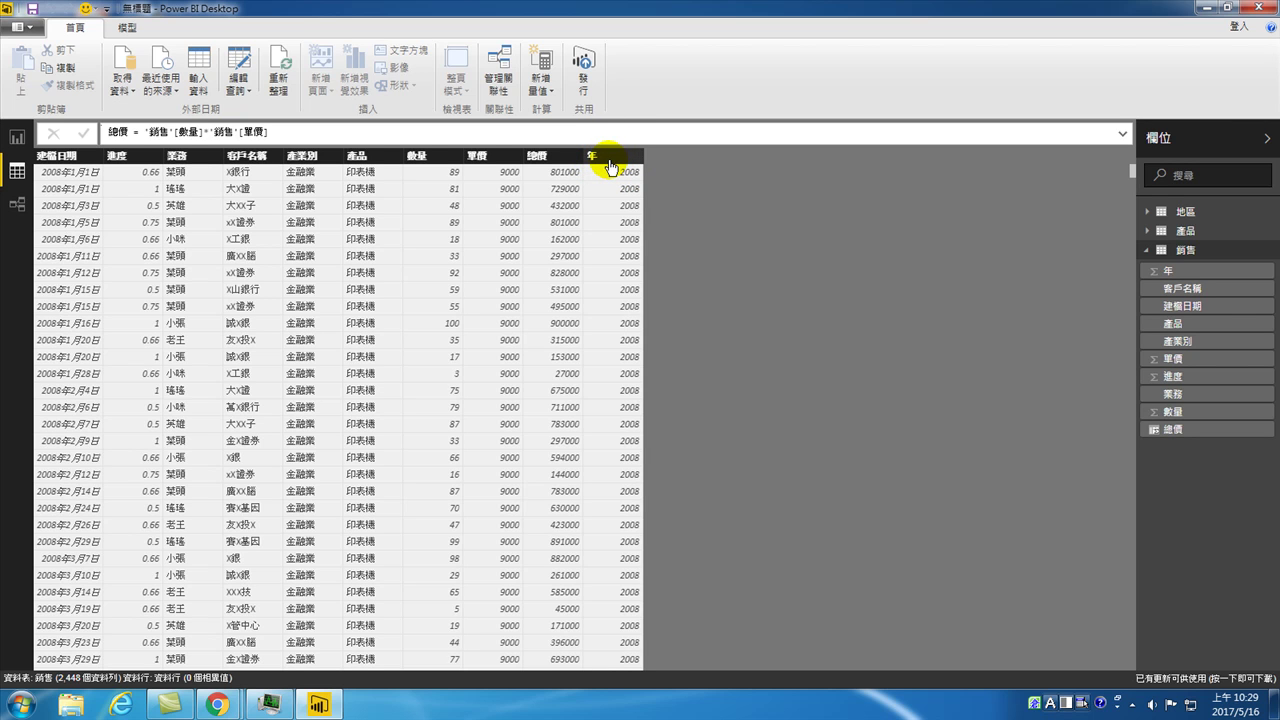
Select the 年 column, then open and dismiss the add-calculation options
left_click(610, 158)
left_click(541, 88)
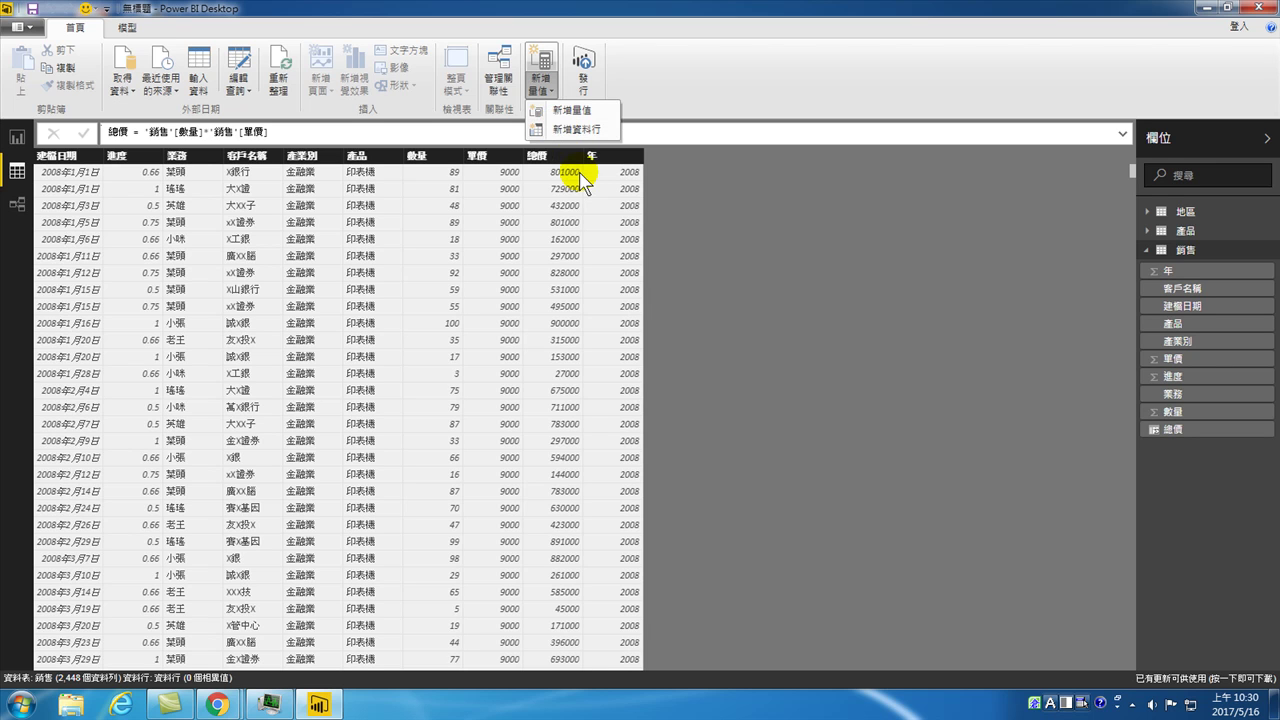
left_click(500, 287)
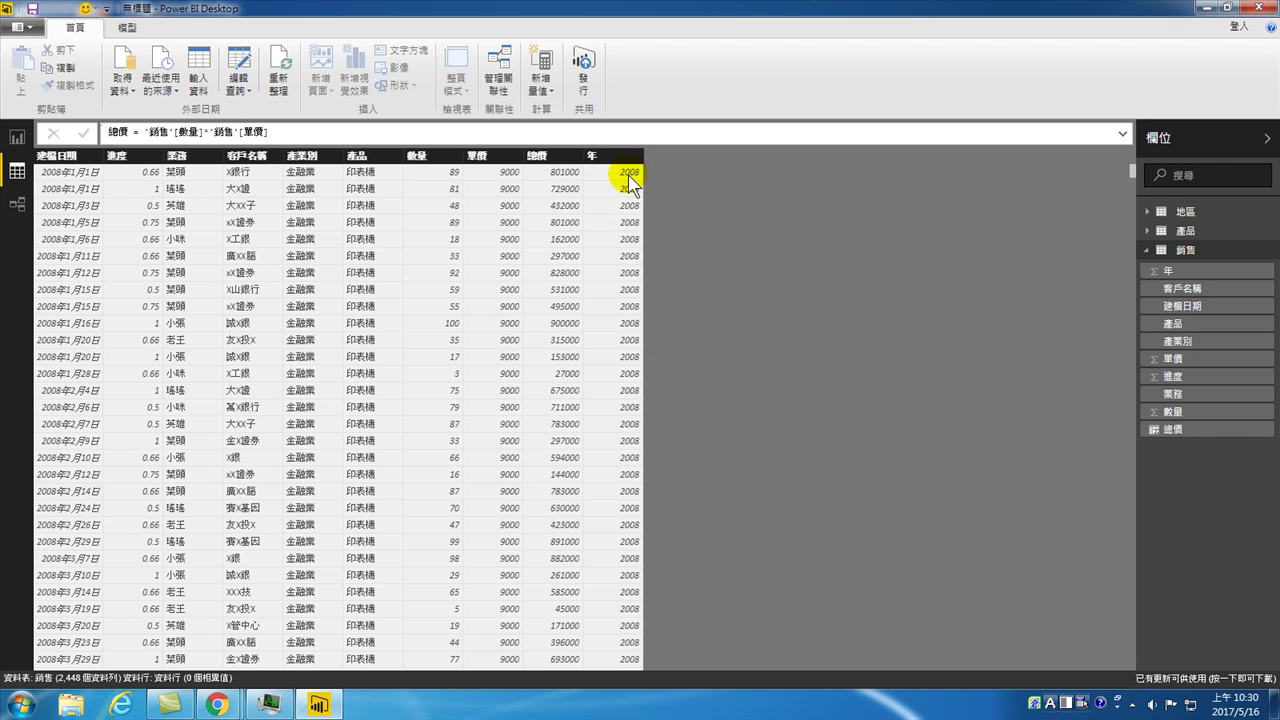
In Query Editor, show the 銷售 query and duplicate its 建檔日期 column
left_click(238, 66)
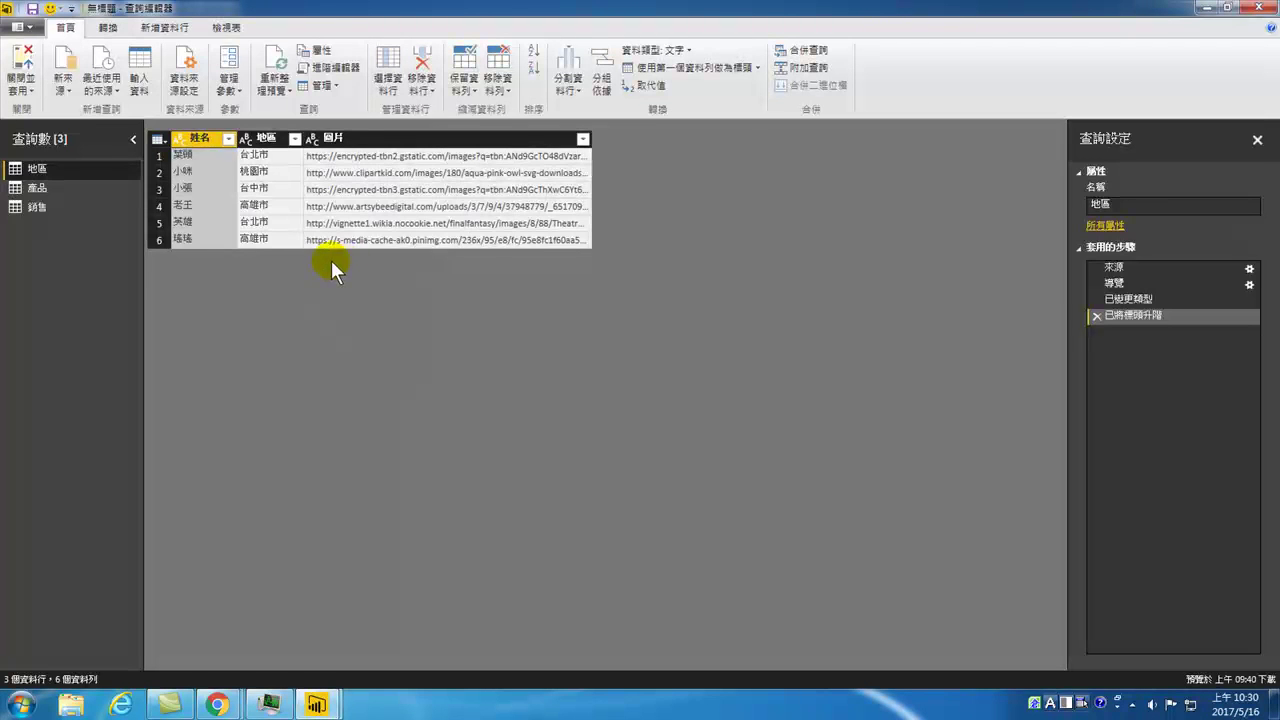
left_click(35, 207)
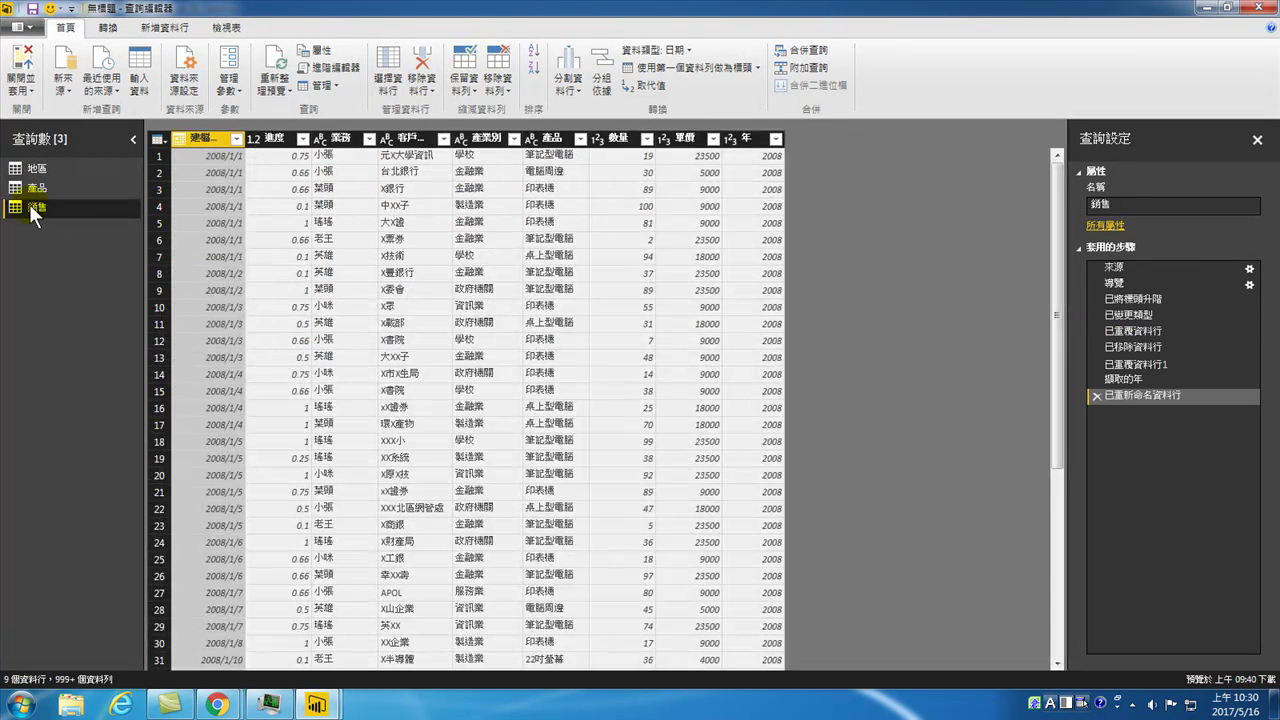
left_click(750, 145)
right_click(207, 145)
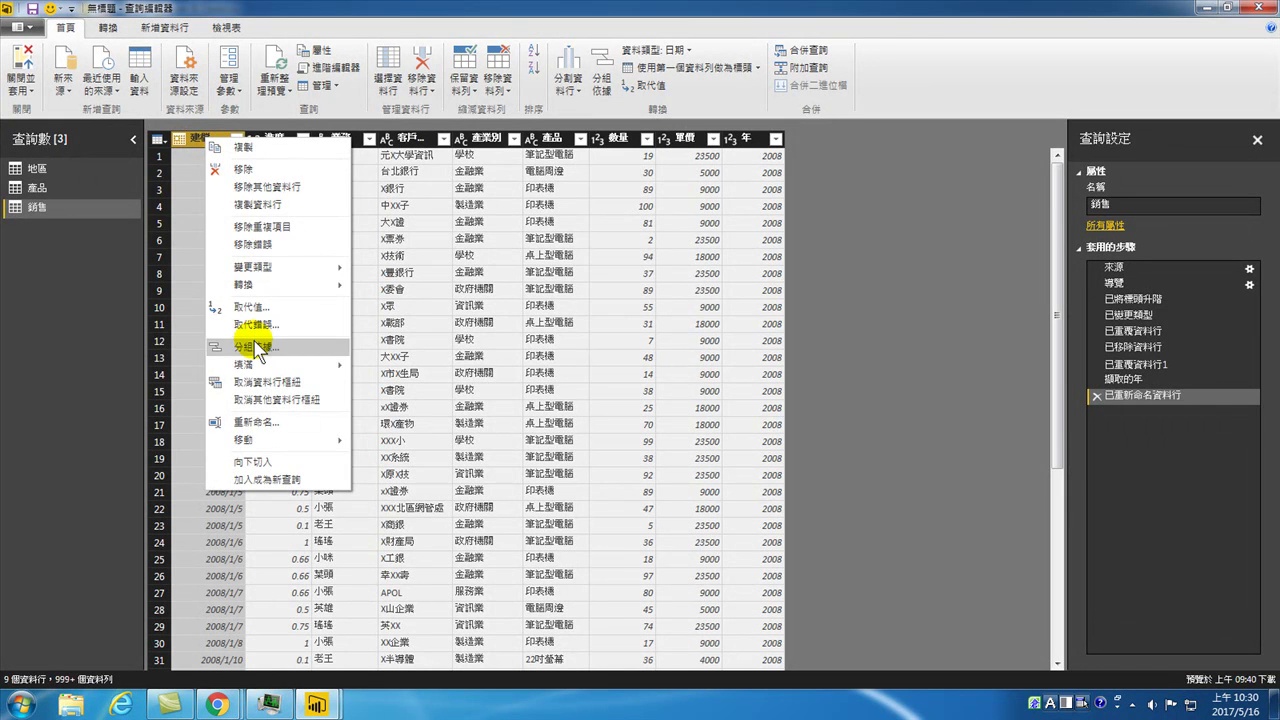
left_click(255, 204)
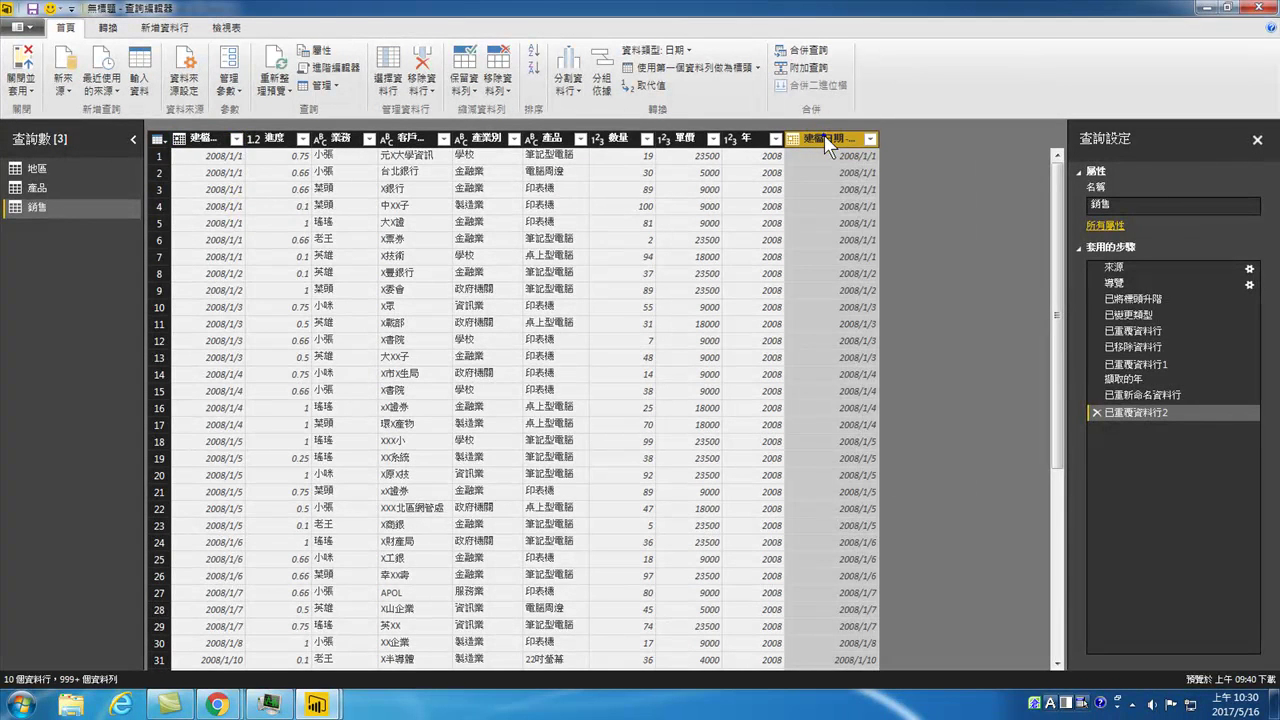
Turn the copied date column into quarters and rename it 季
right_click(826, 138)
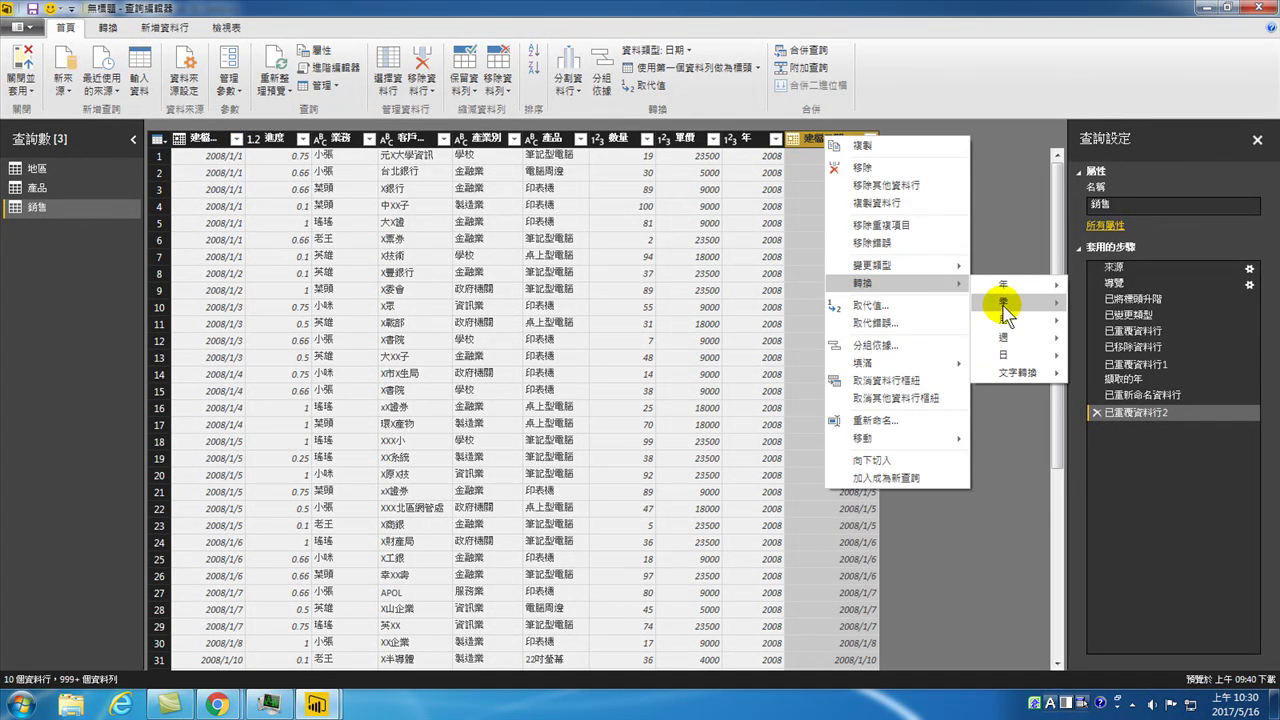
left_click(1003, 303)
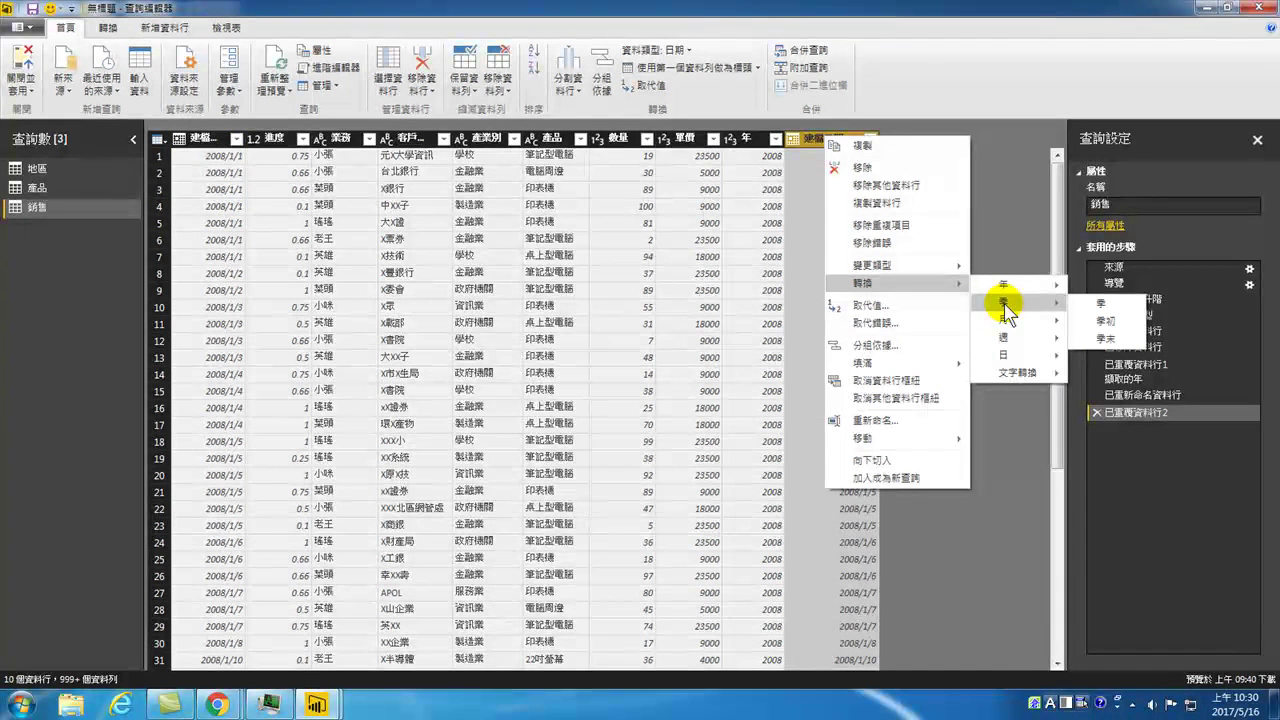
left_click(1095, 301)
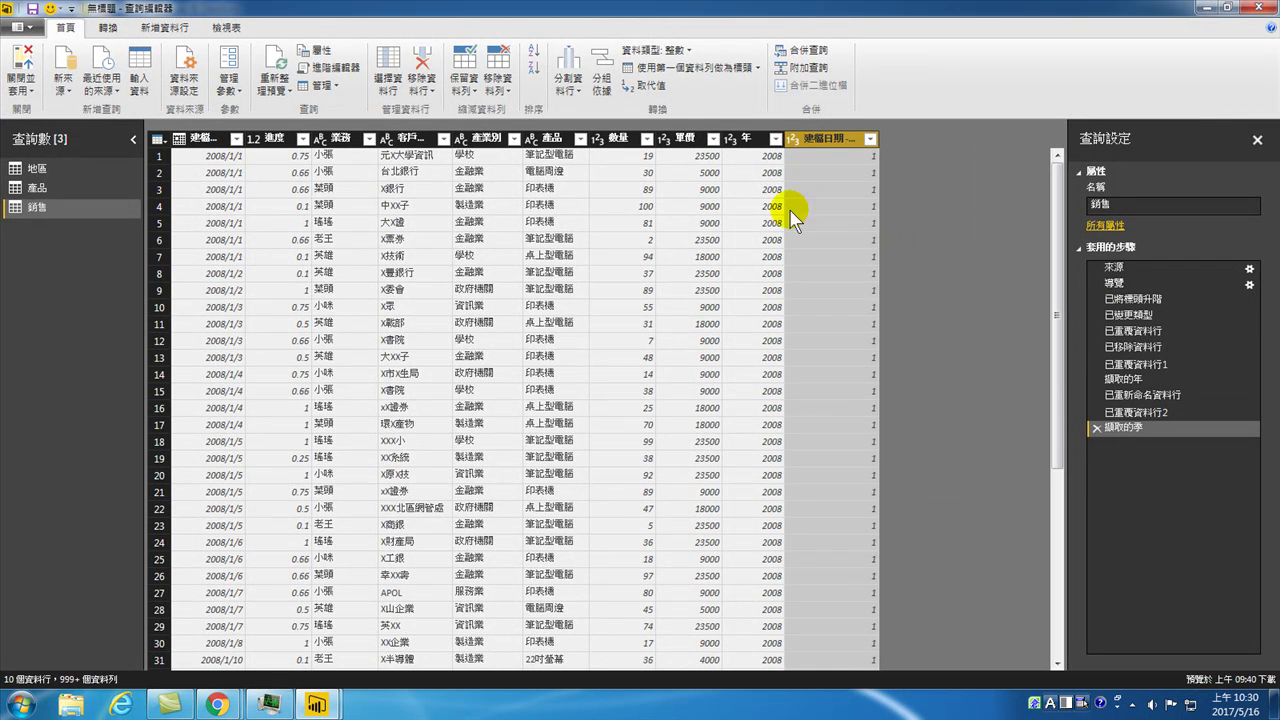
right_click(829, 137)
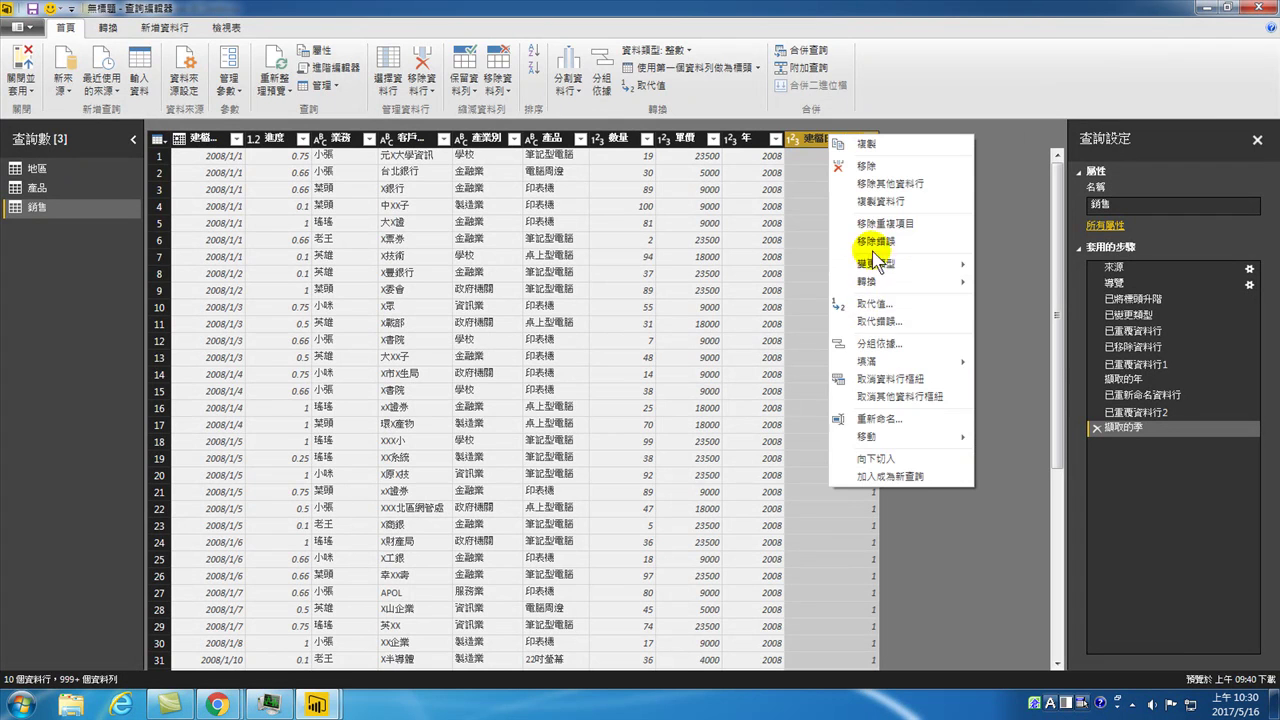
left_click(874, 418)
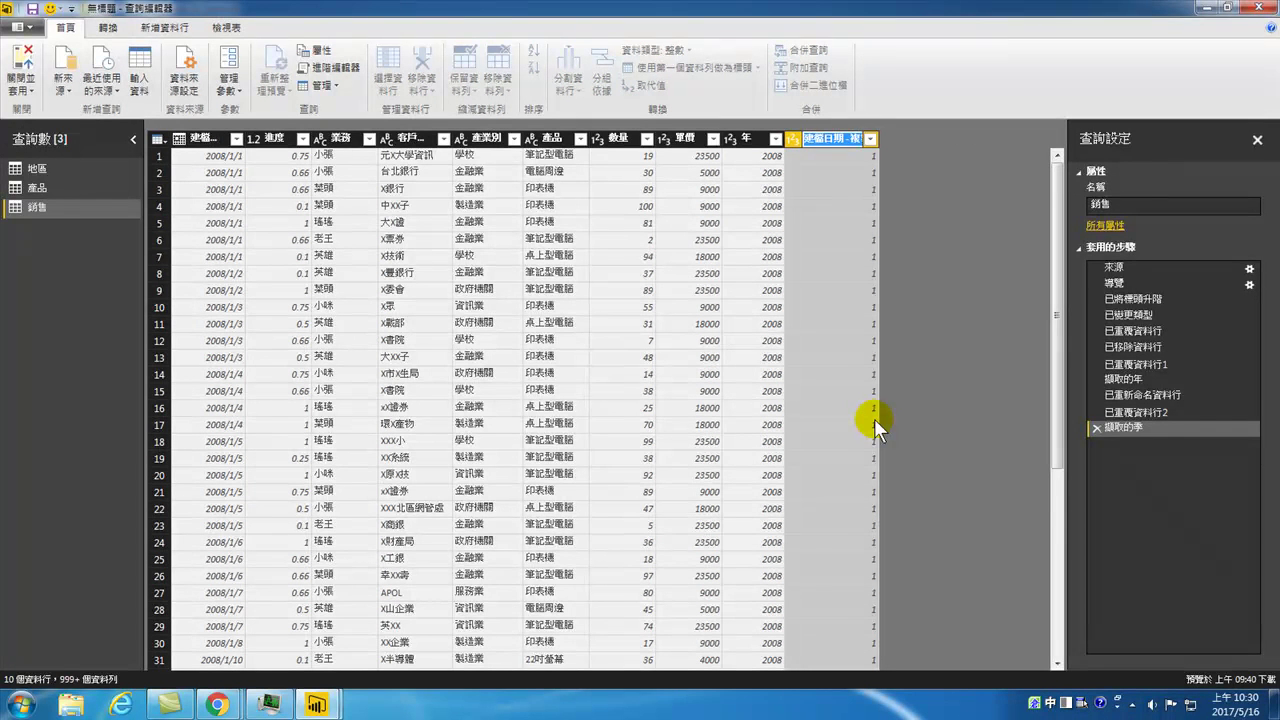
key("End")
key("BackSpace")
key("BackSpace")
type("季")
key("Return")
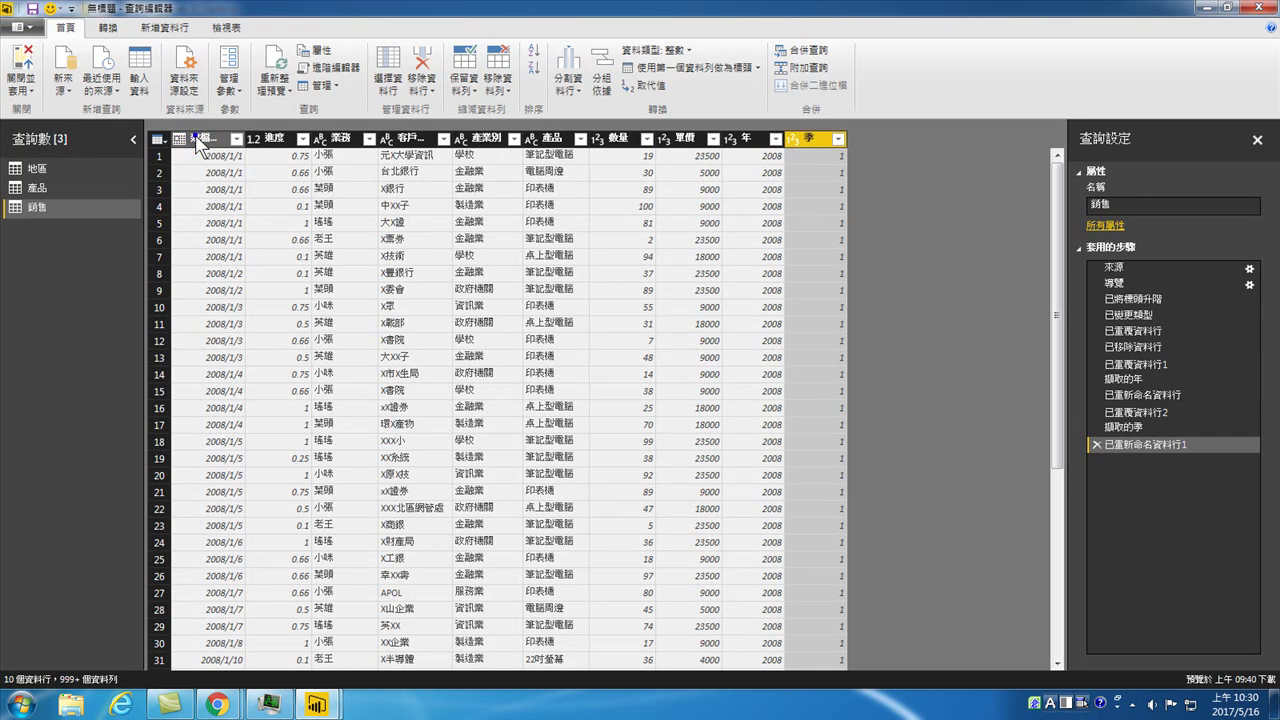
Duplicate 建檔日期 again, convert the copy to its month, and rename it 月
right_click(199, 139)
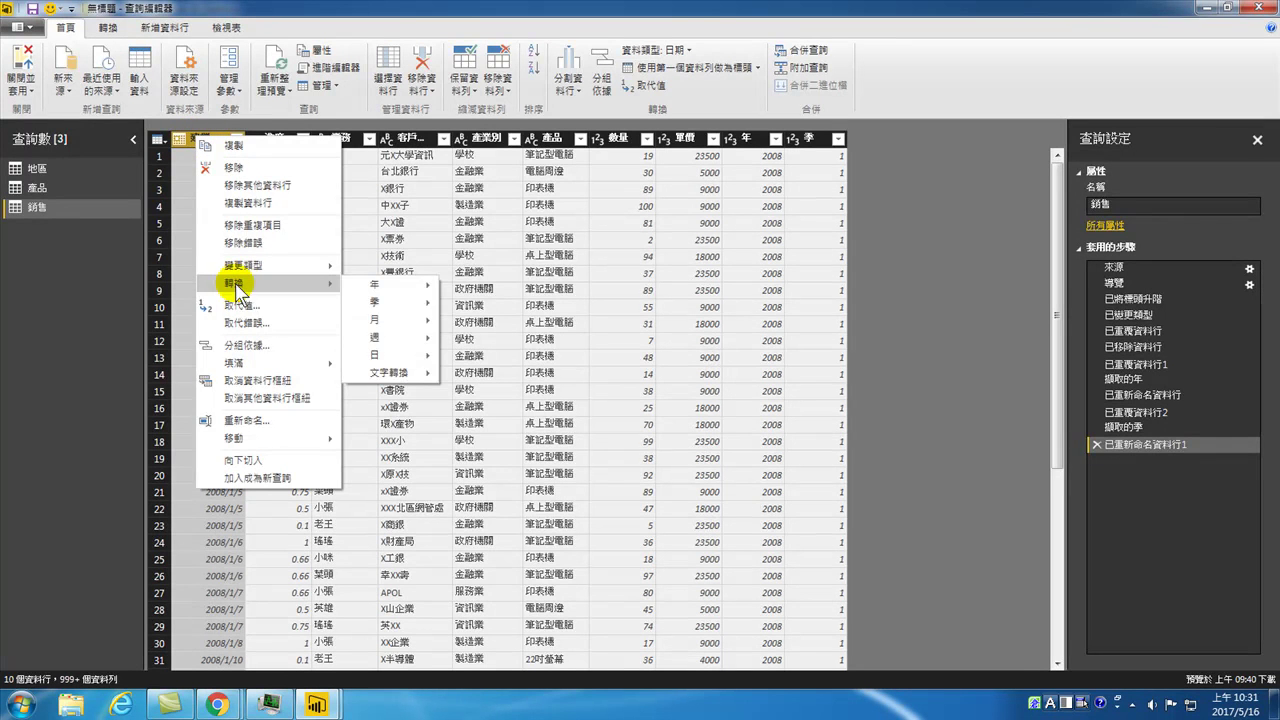
left_click(250, 203)
right_click(880, 143)
mouse_move(930, 283)
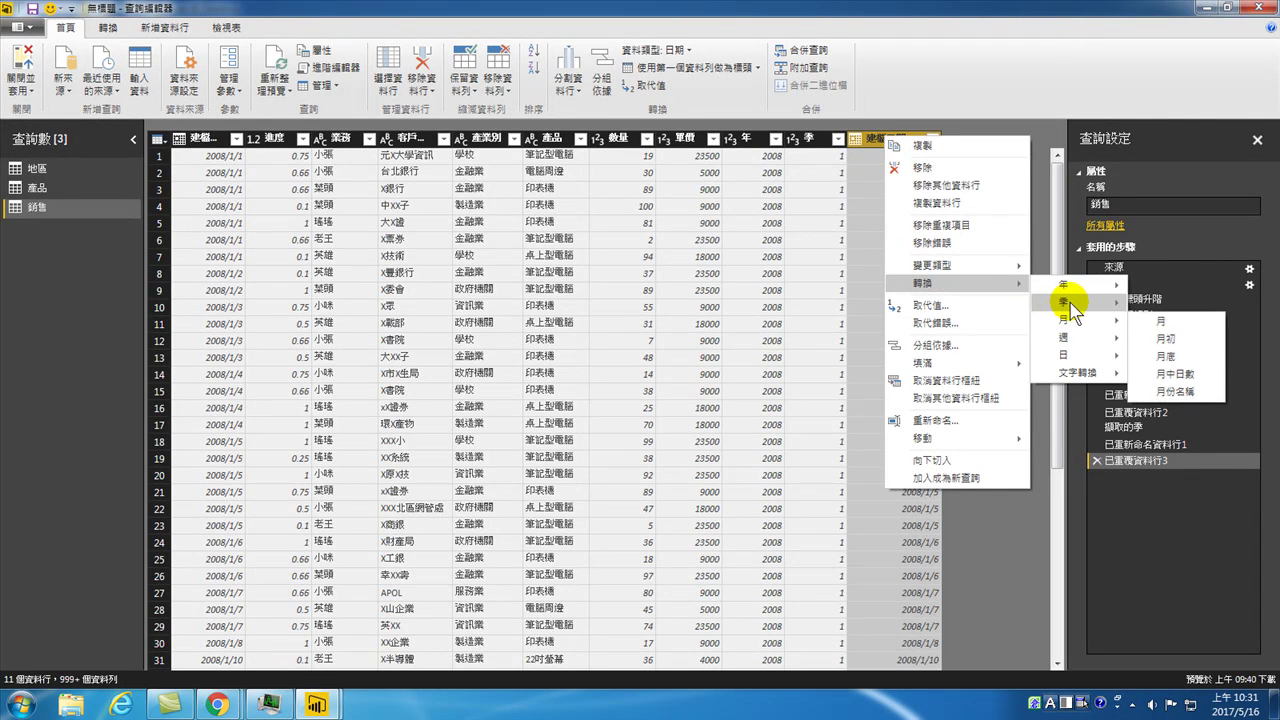
left_click(1065, 320)
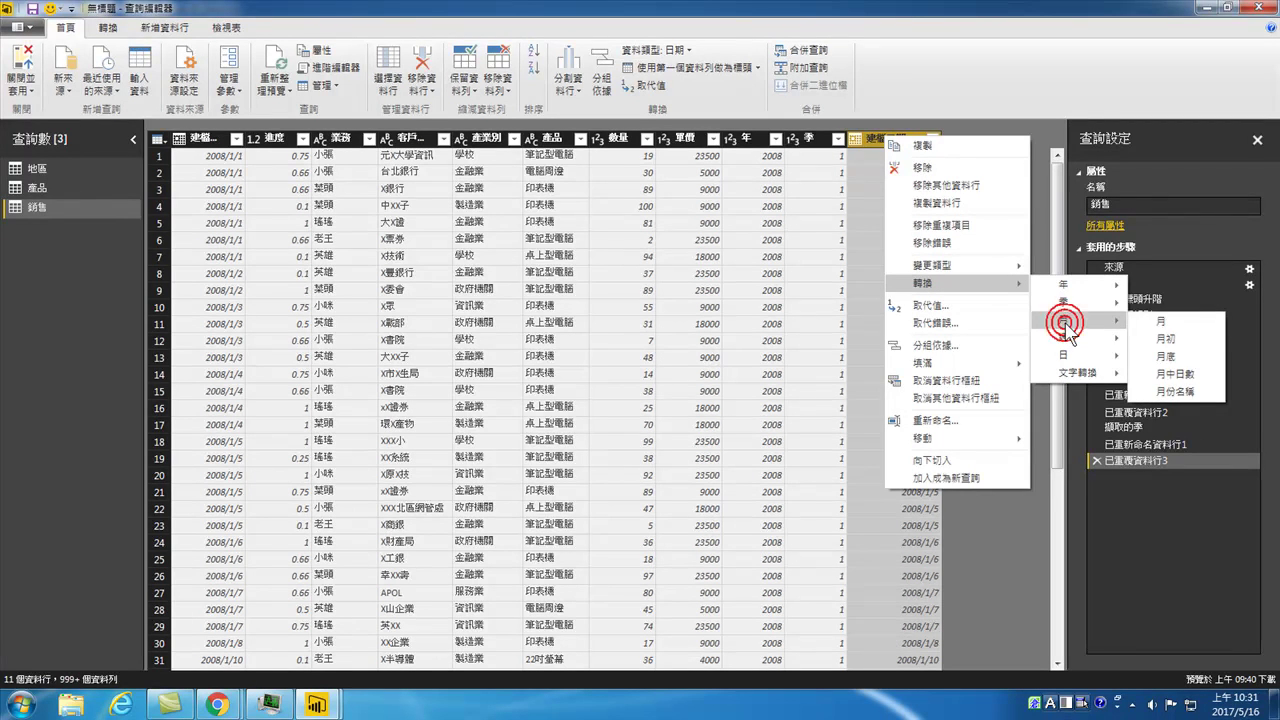
left_click(1159, 321)
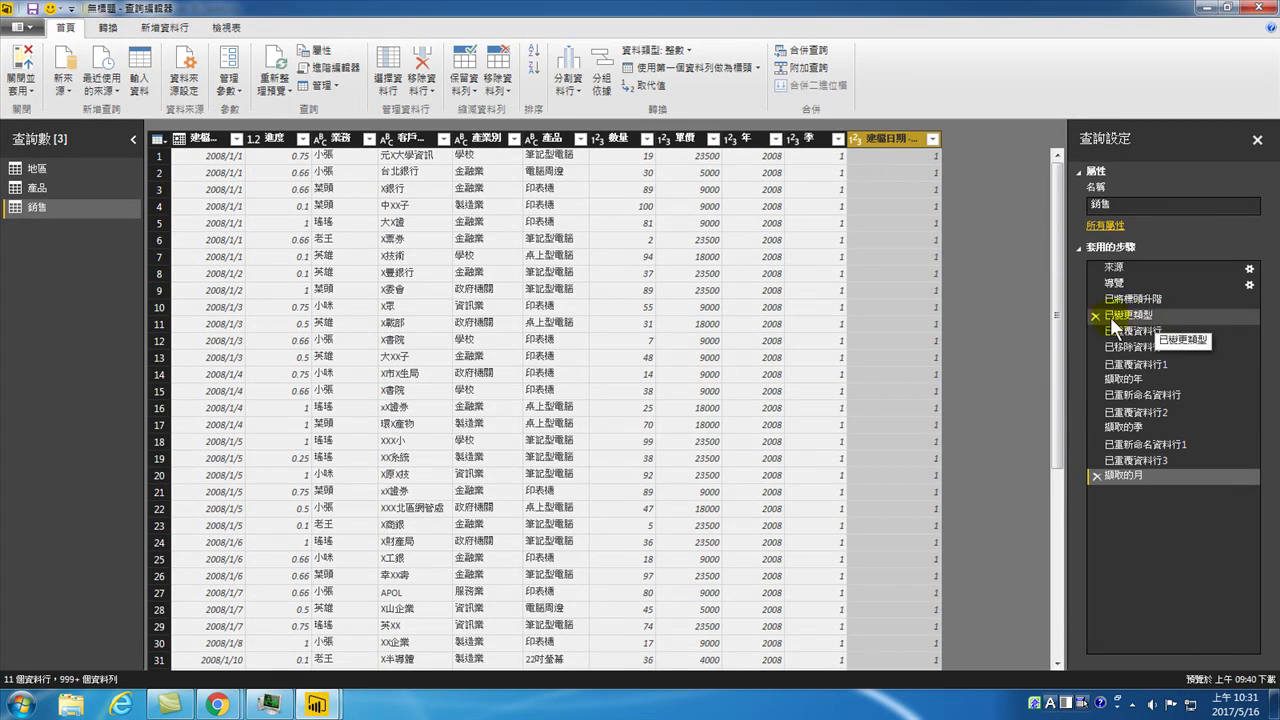
right_click(884, 140)
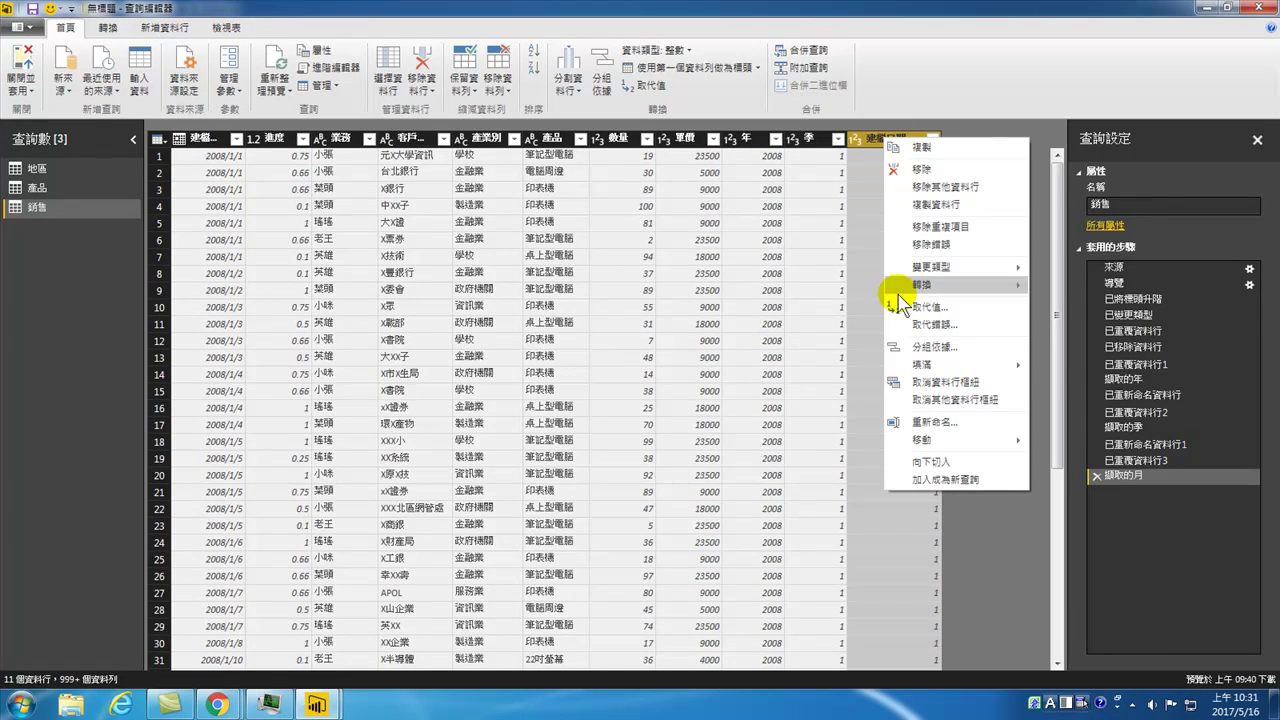
left_click(930, 424)
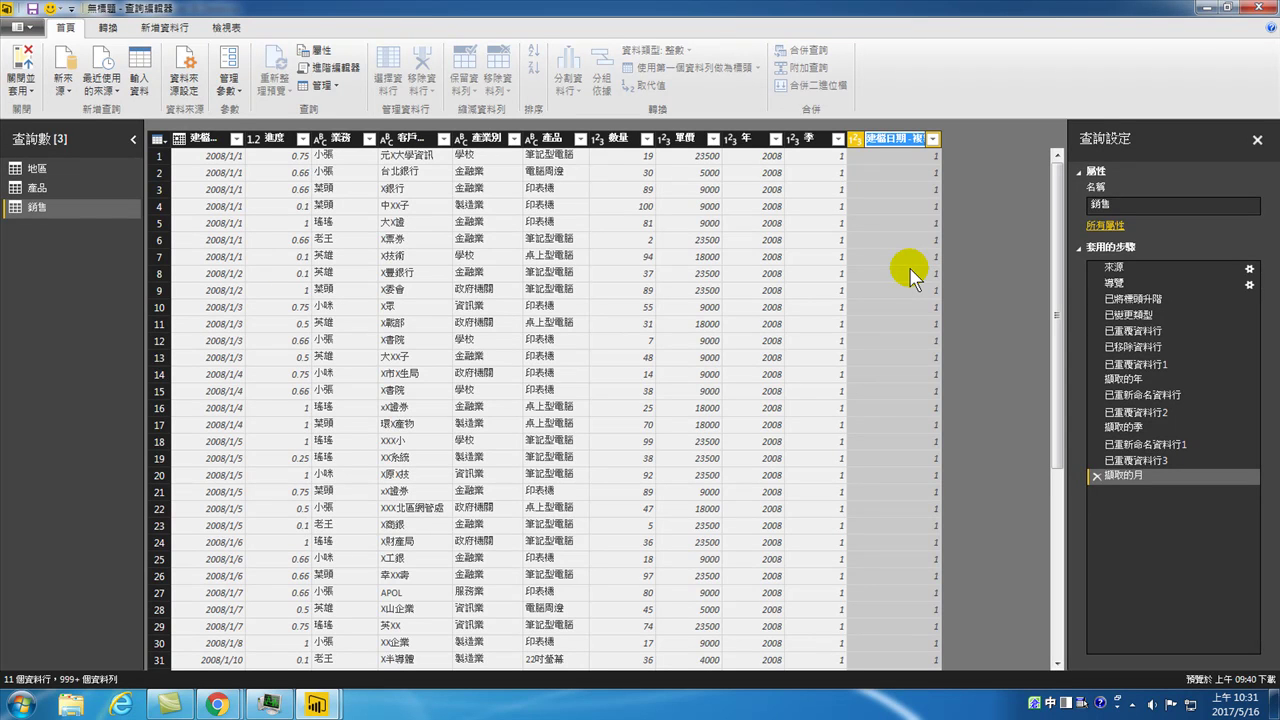
type("月")
key("Return")
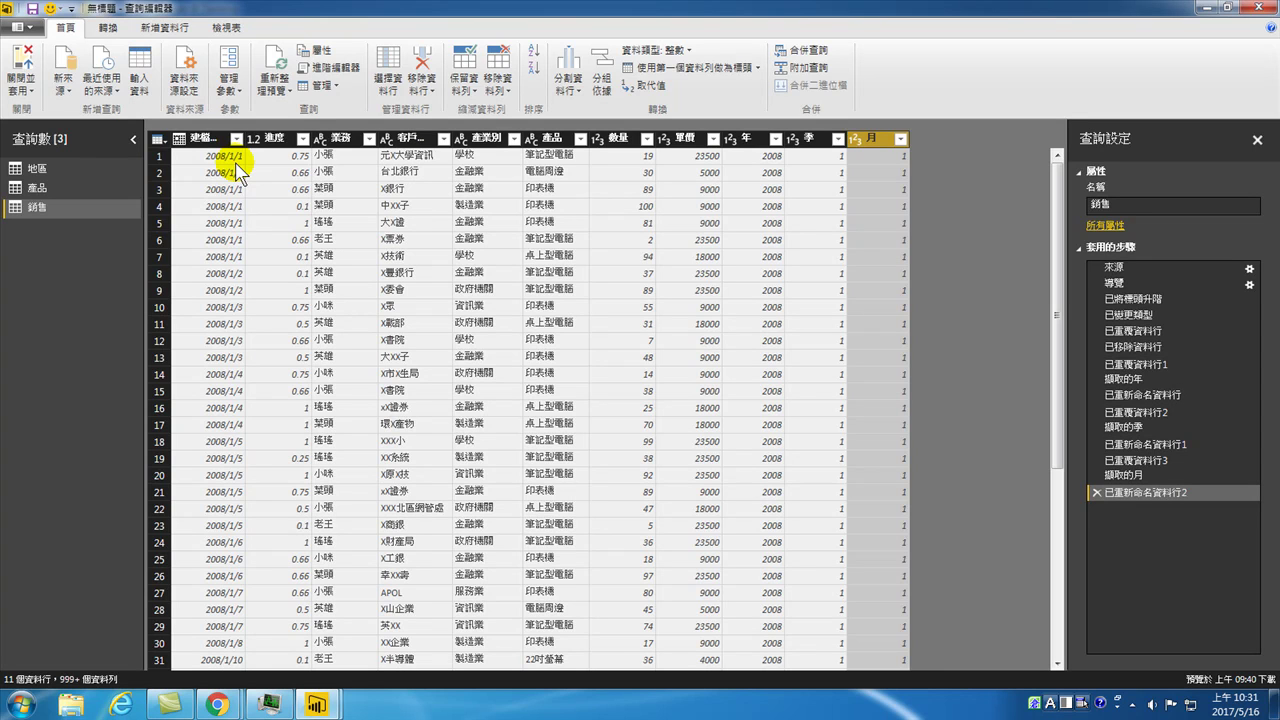
Make another copy of the 建檔日期 column in the 銷售 query
right_click(200, 139)
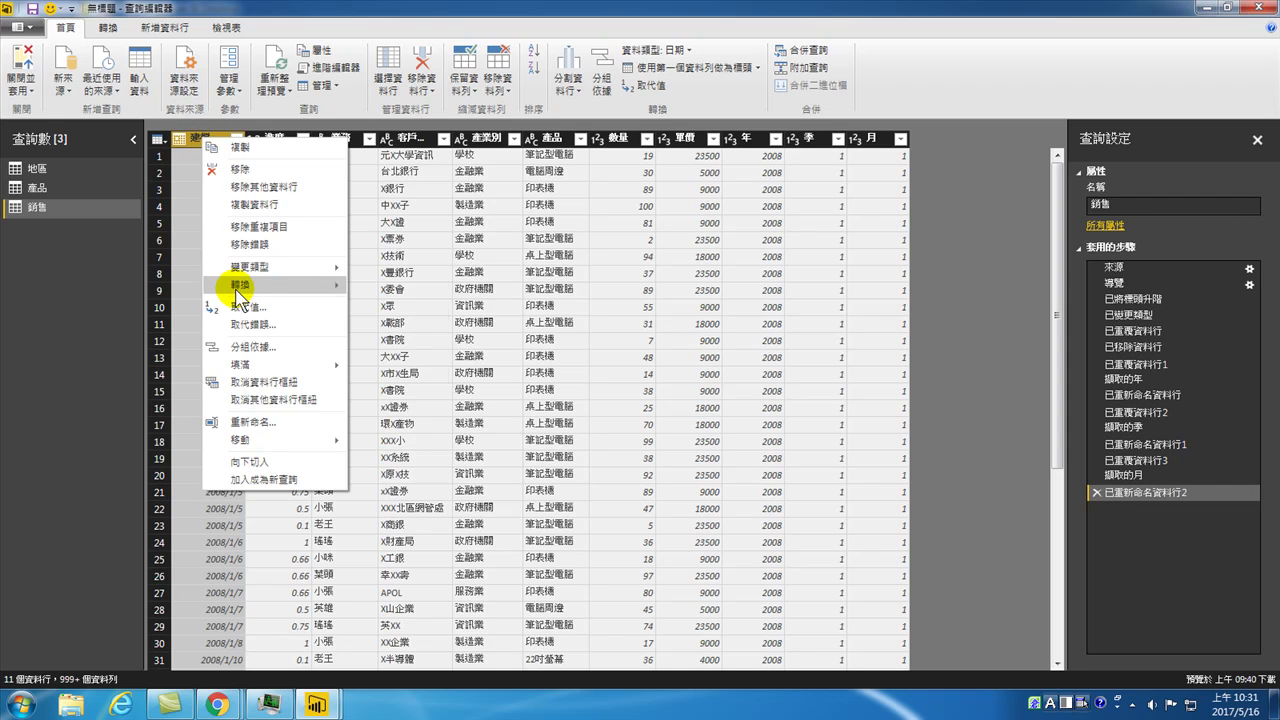
mouse_move(242, 285)
left_click(258, 206)
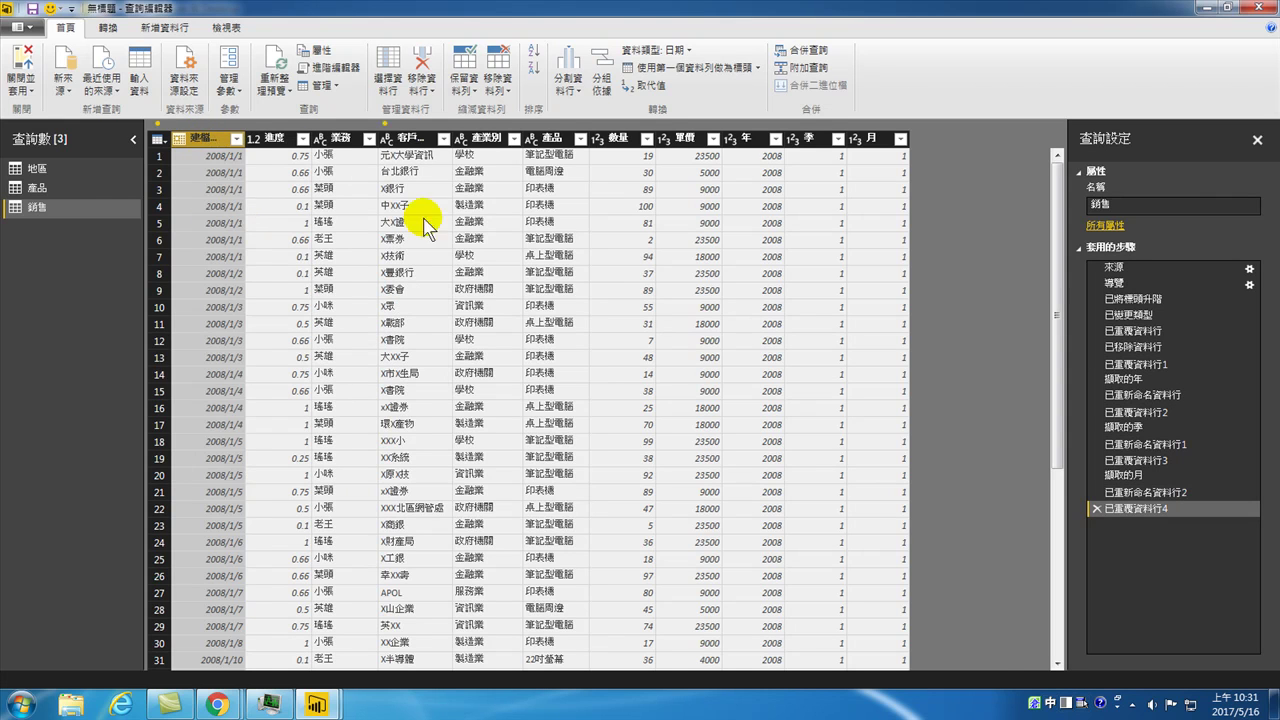
right_click(948, 143)
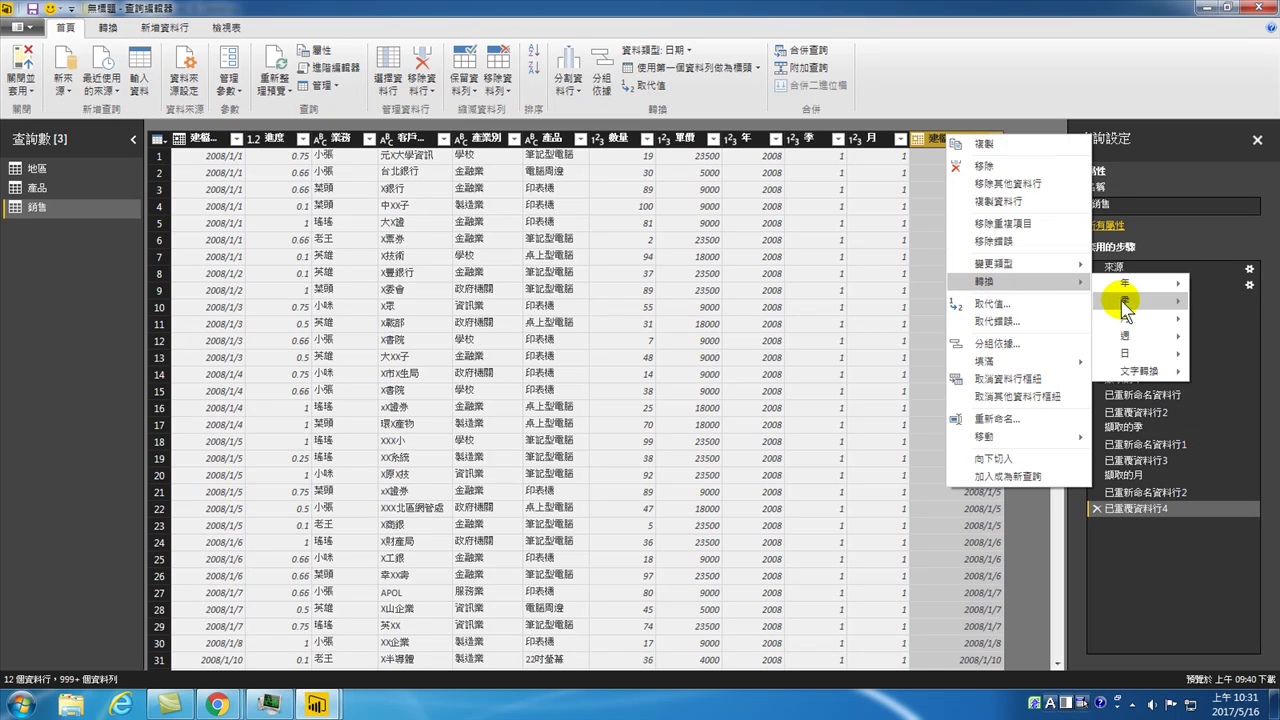
mouse_move(1135, 336)
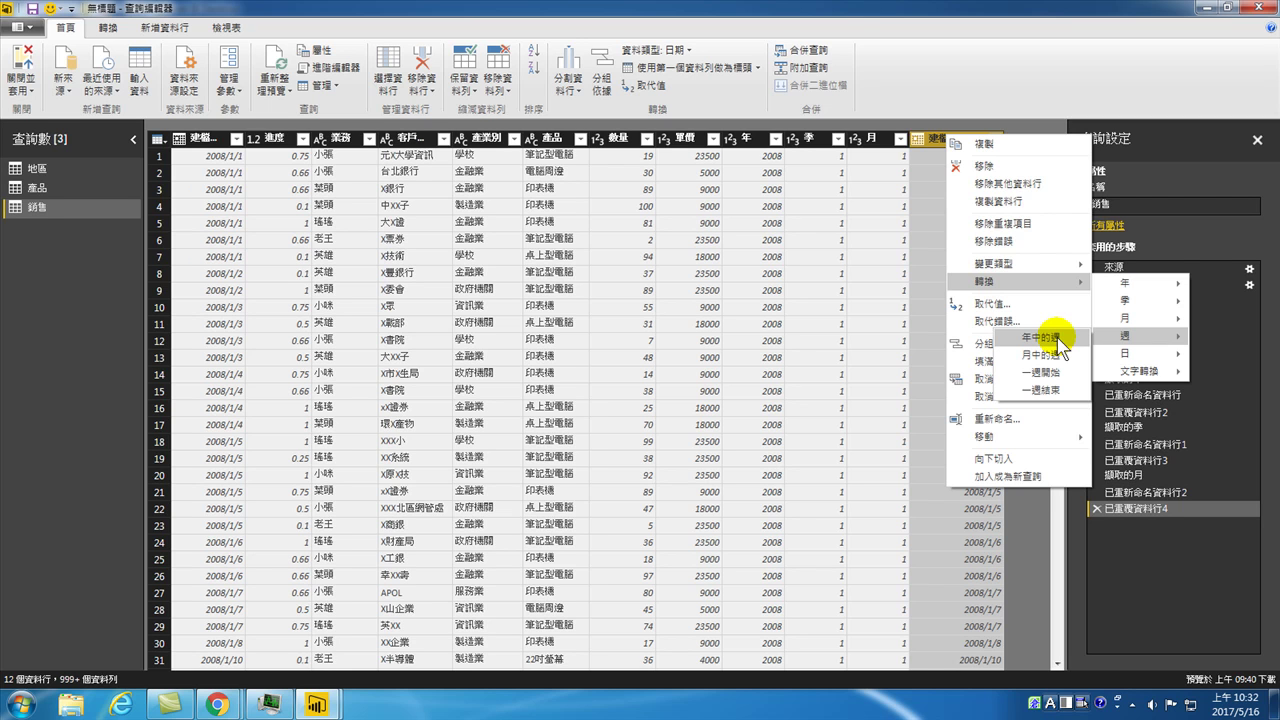
Convert the copied date column to week-of-year (年中的週) numbers and scroll through them
left_click(1045, 338)
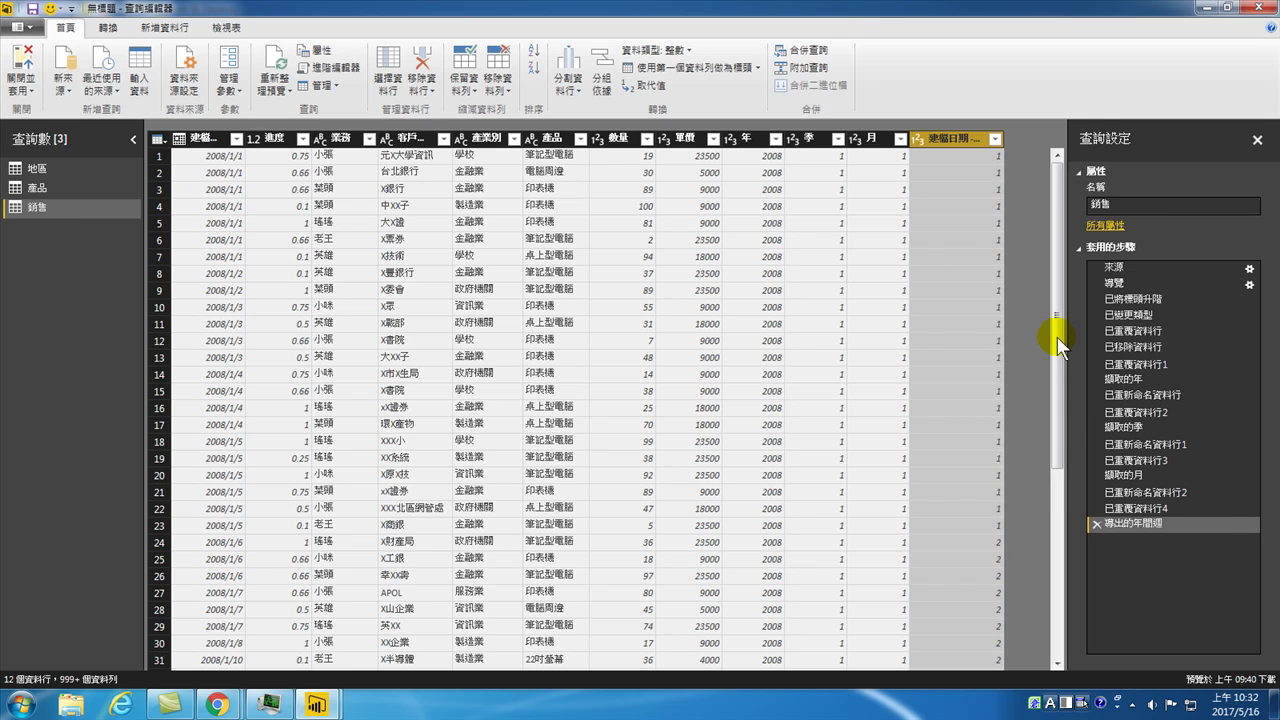
left_click(962, 206)
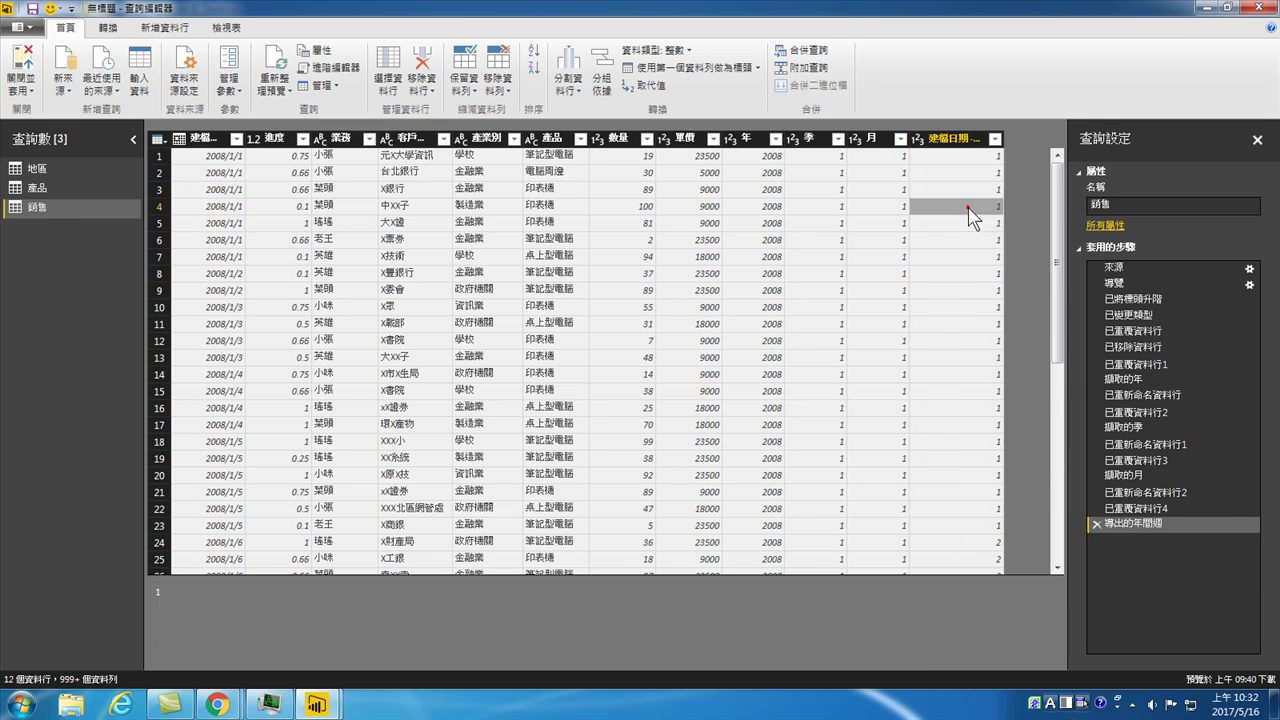
scroll(950, 290, "down", 5)
scroll(952, 312, "down", 5)
scroll(971, 377, "down", 5)
scroll(980, 357, "down", 5)
scroll(980, 377, "down", 5)
scroll(975, 468, "up", 5)
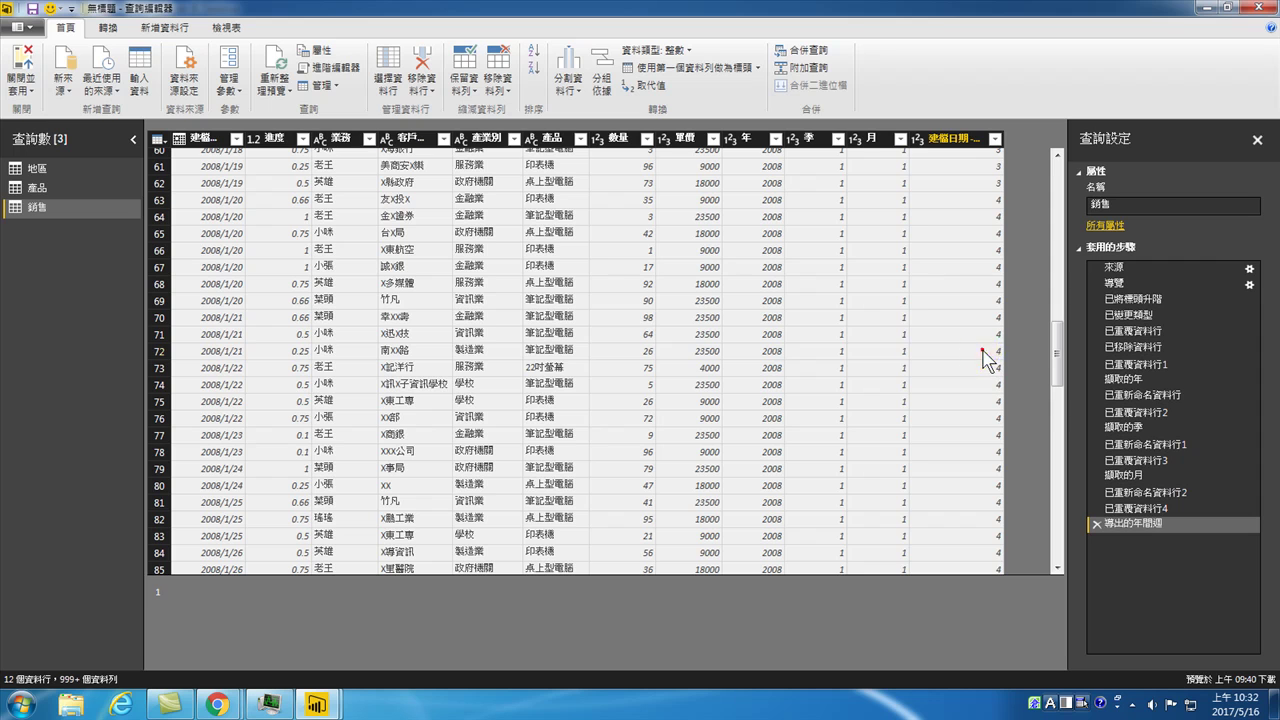
Compare row 72's week, month, quarter and year values for consistency
left_click(913, 351)
left_click(884, 351)
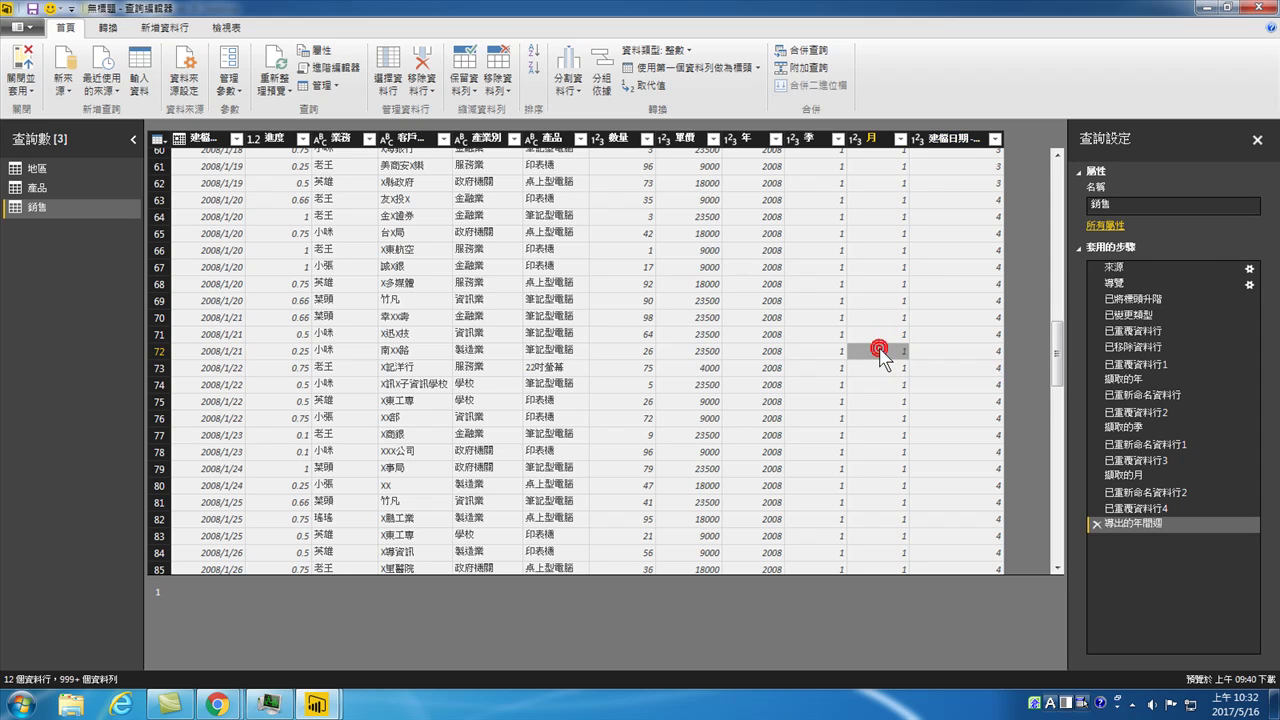
left_click(819, 352)
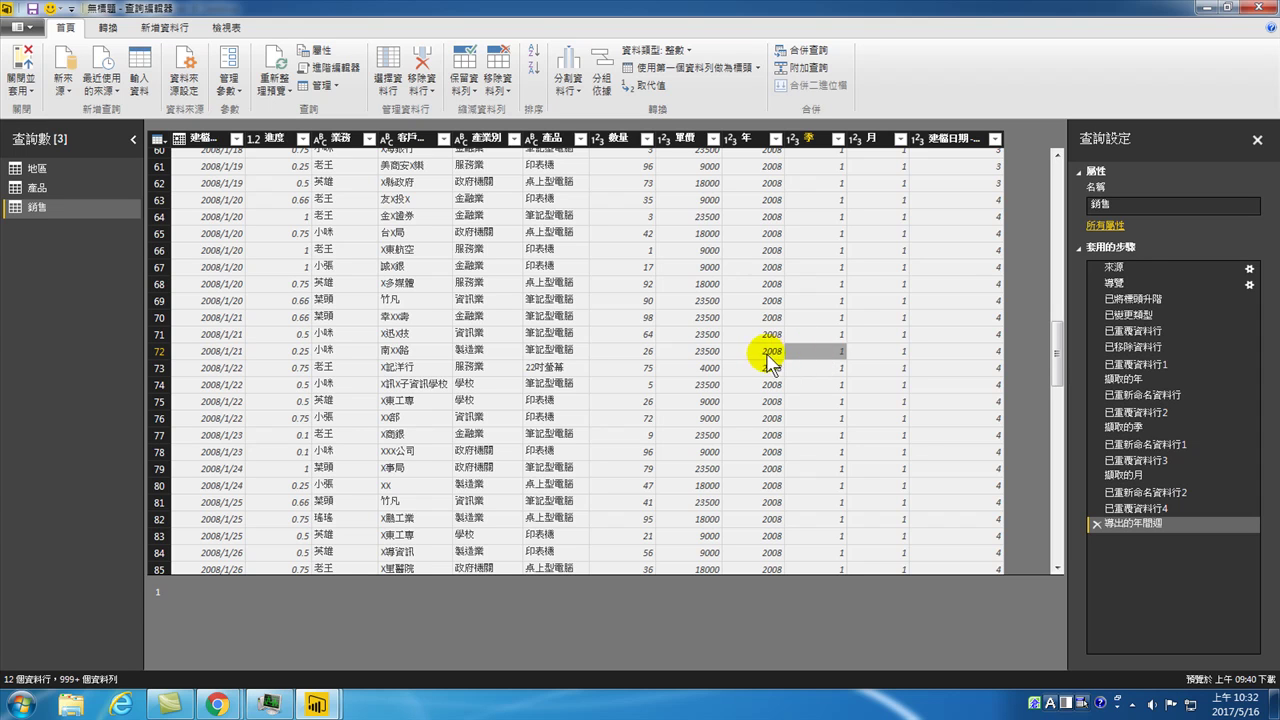
left_click(765, 352)
scroll(856, 330, "up", 10)
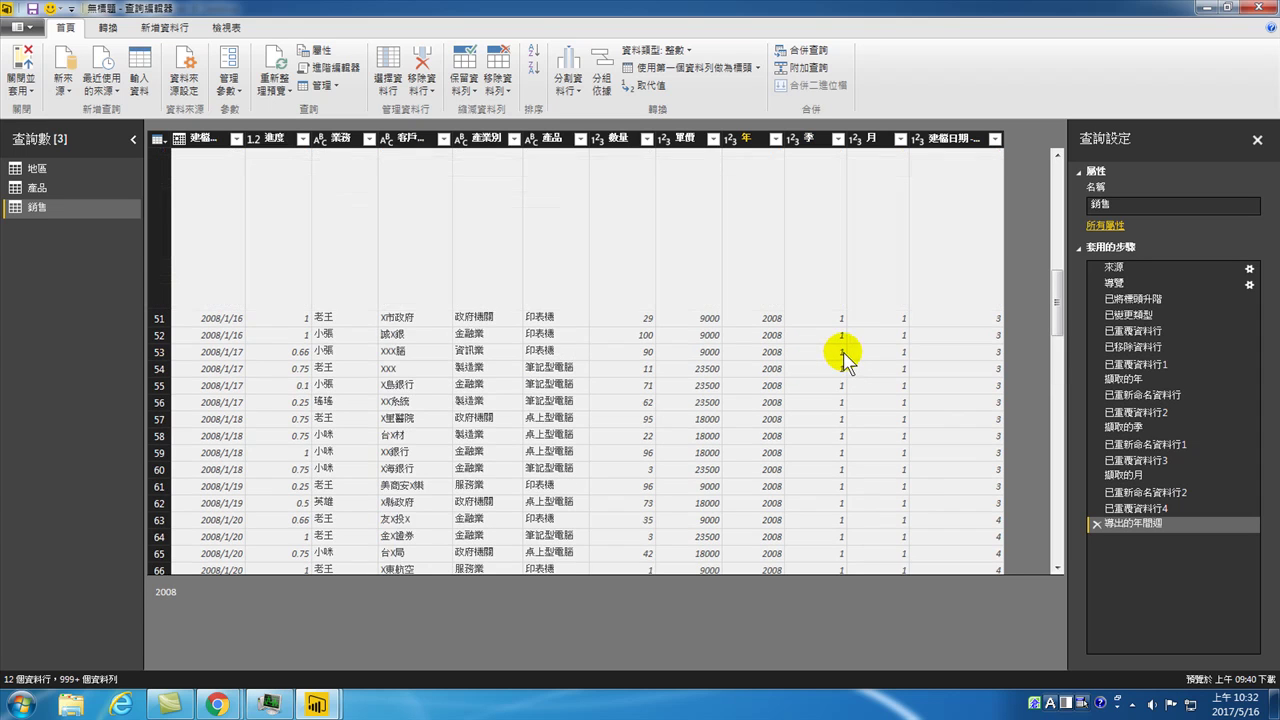
scroll(856, 325, "up", 5)
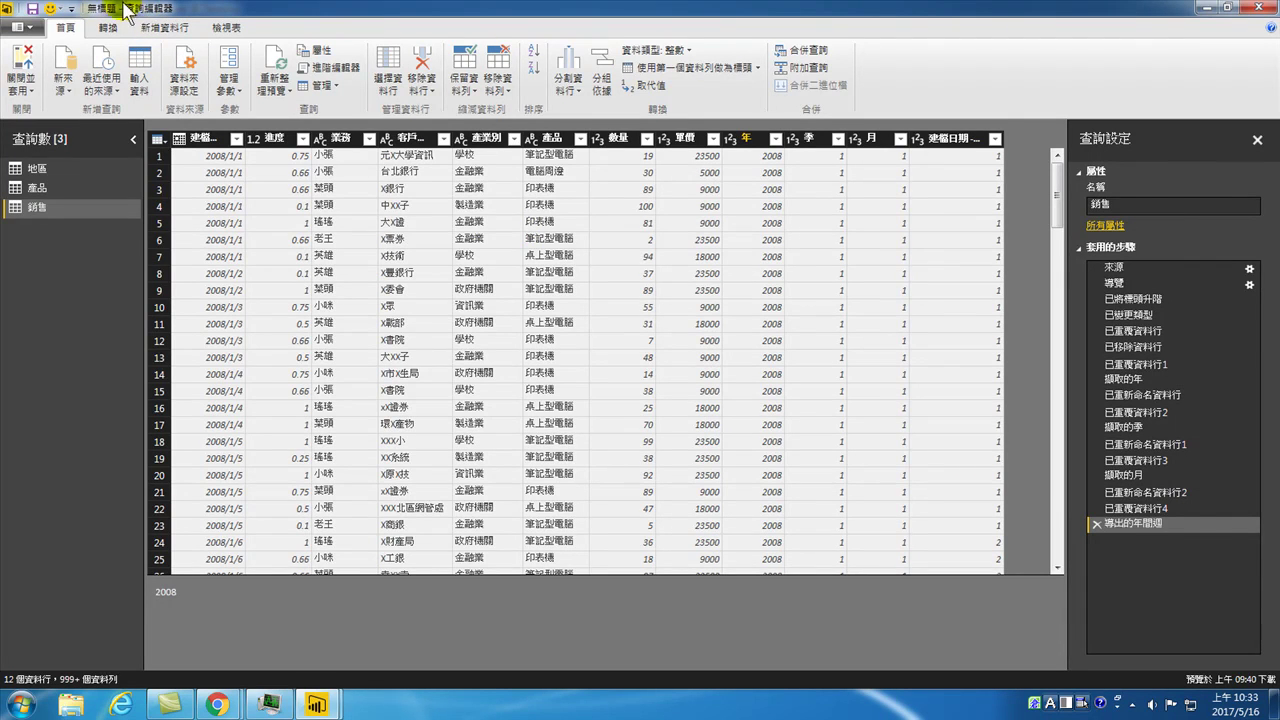
Close Query Editor, apply the pending changes with 是, and reopen 編輯查詢
left_click(1255, 9)
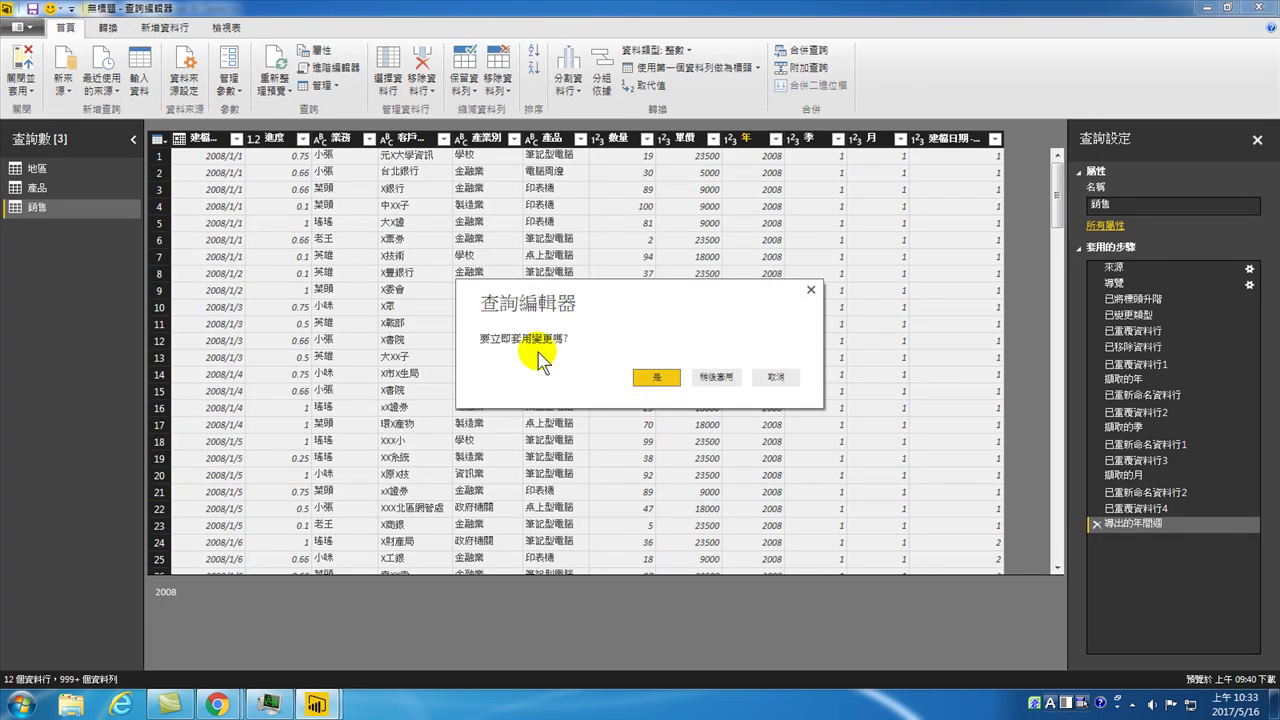
left_click(655, 378)
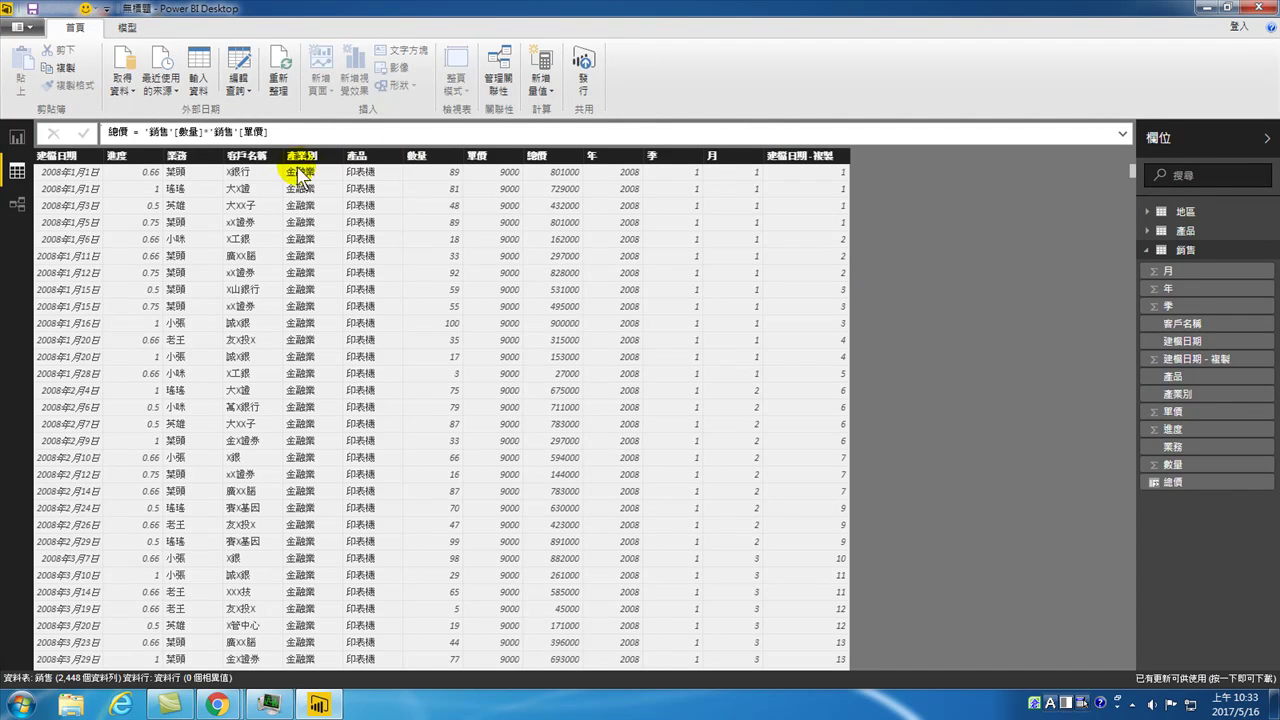
left_click(238, 66)
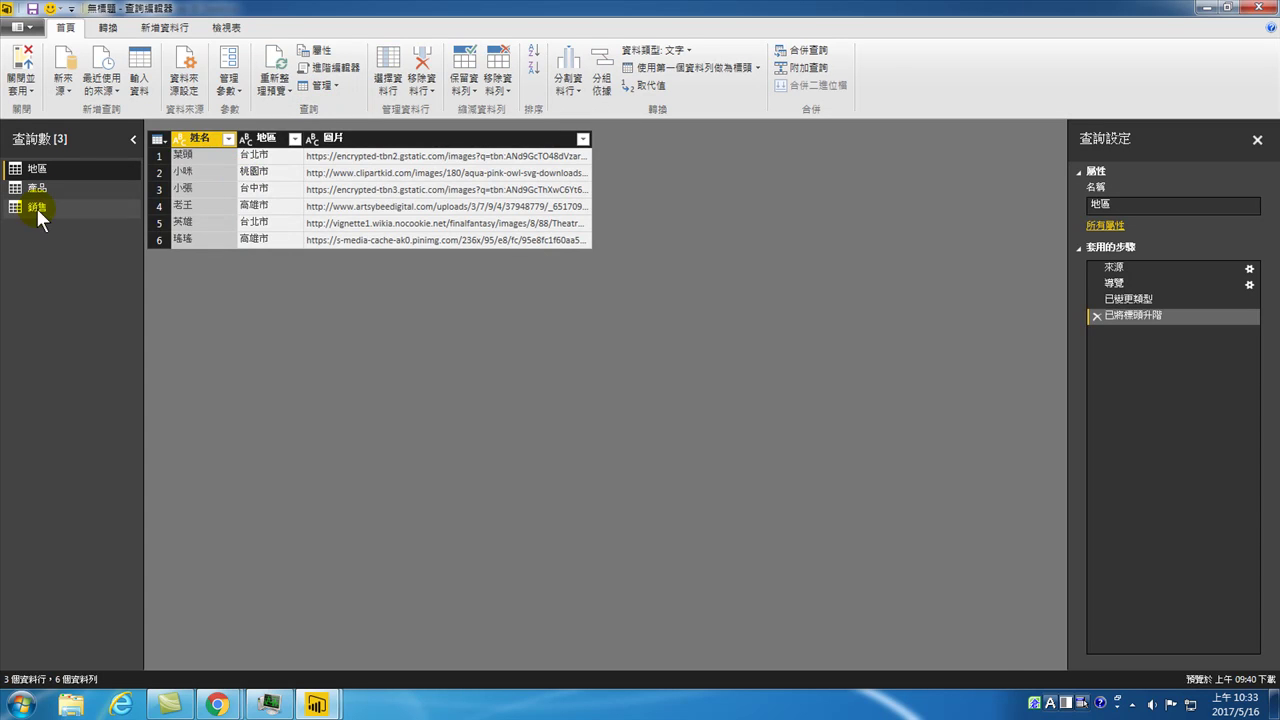
Rename the 銷售 query's week column to 週, then close and apply the changes
left_click(38, 208)
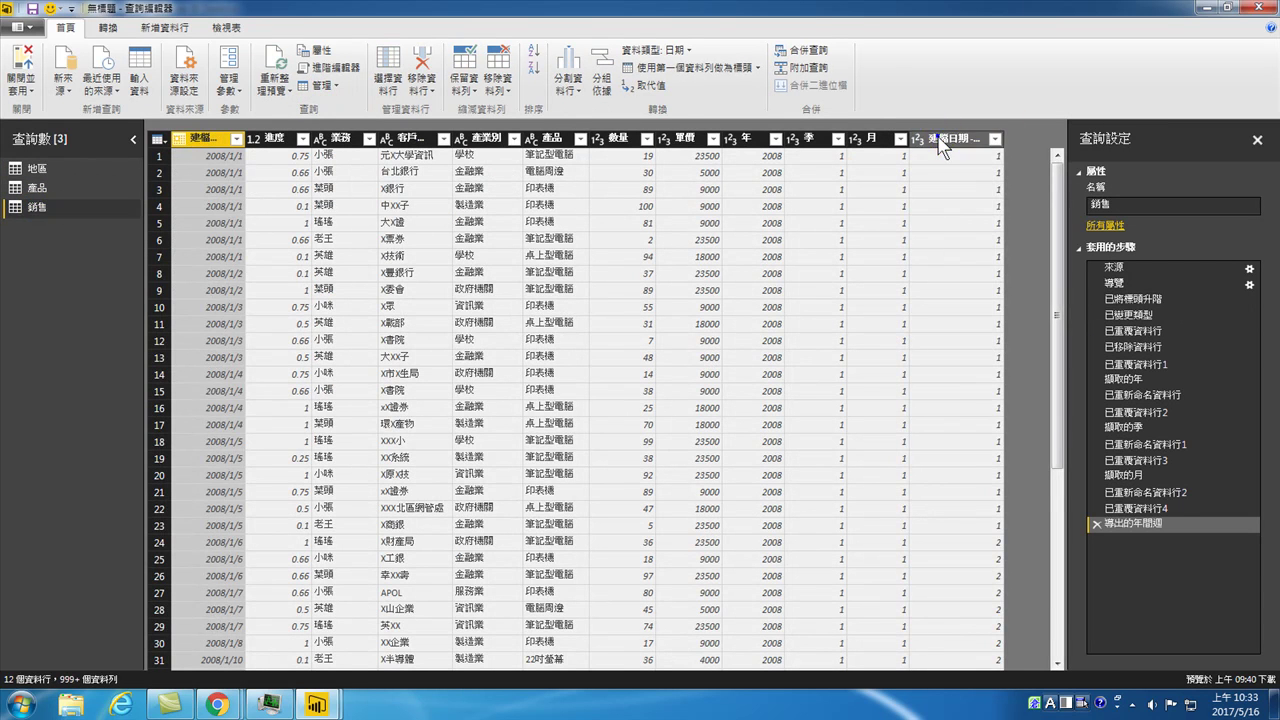
right_click(941, 147)
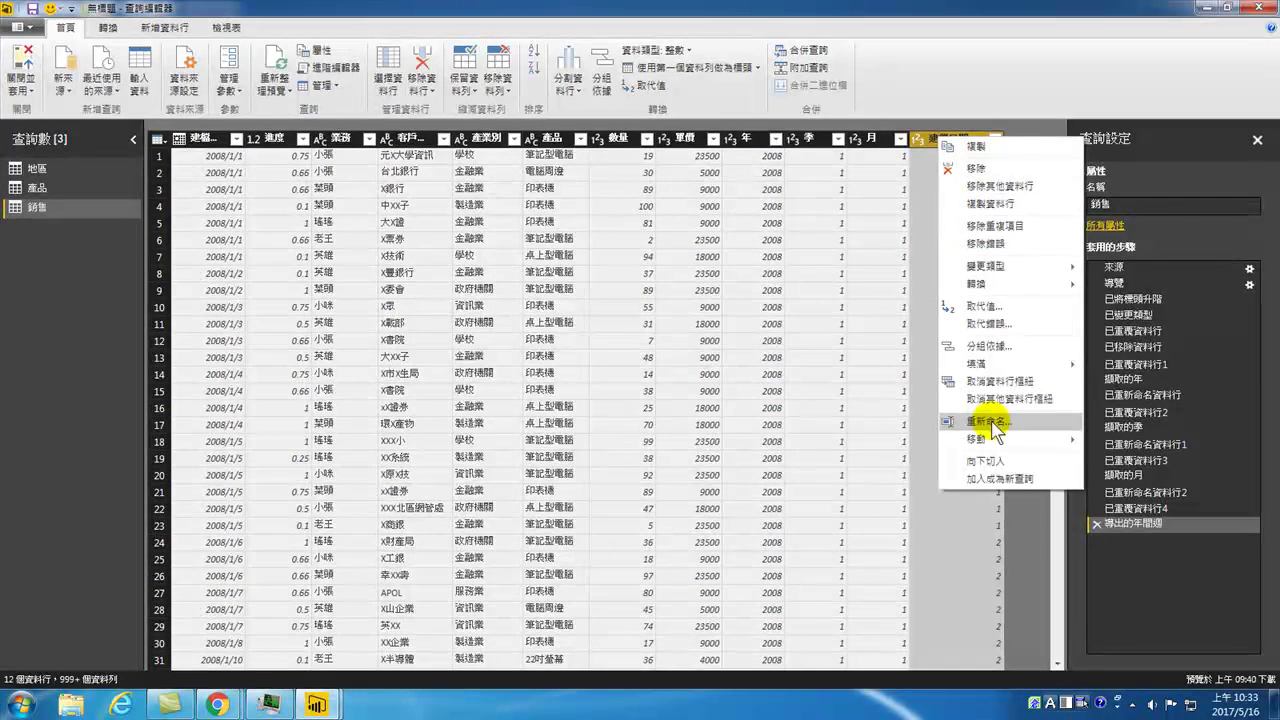
left_click(990, 422)
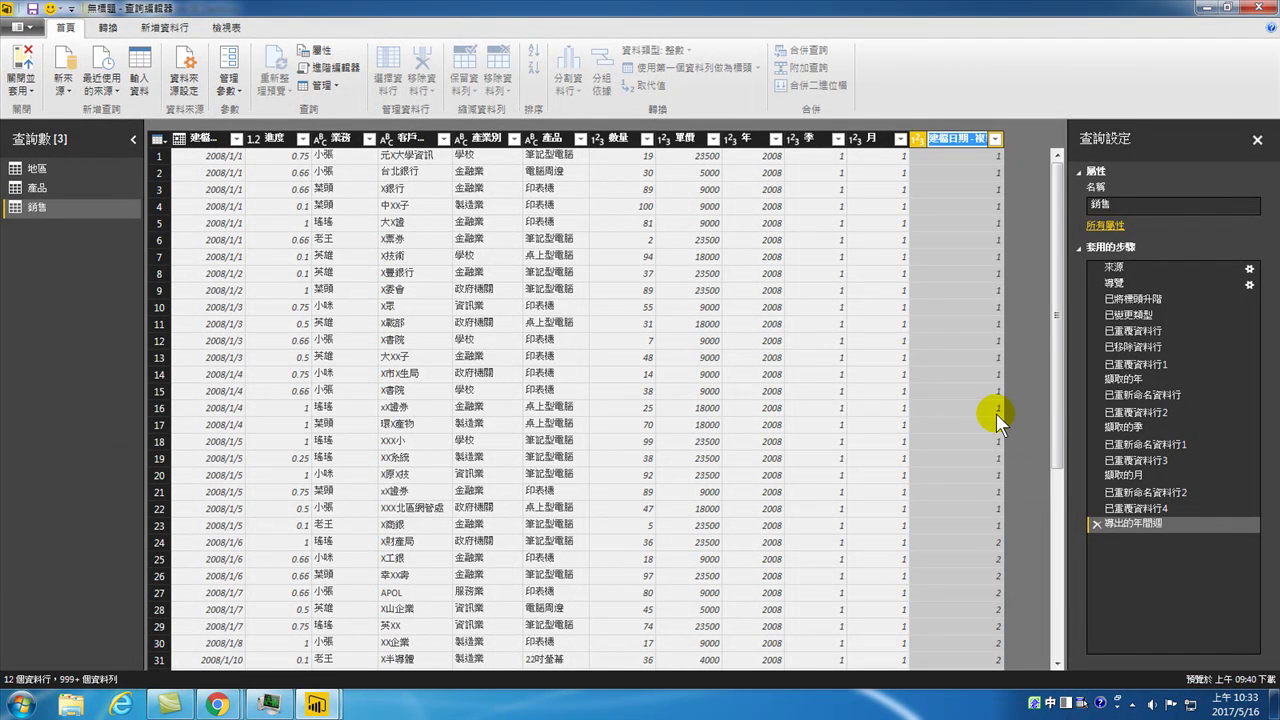
type("週")
key("Return")
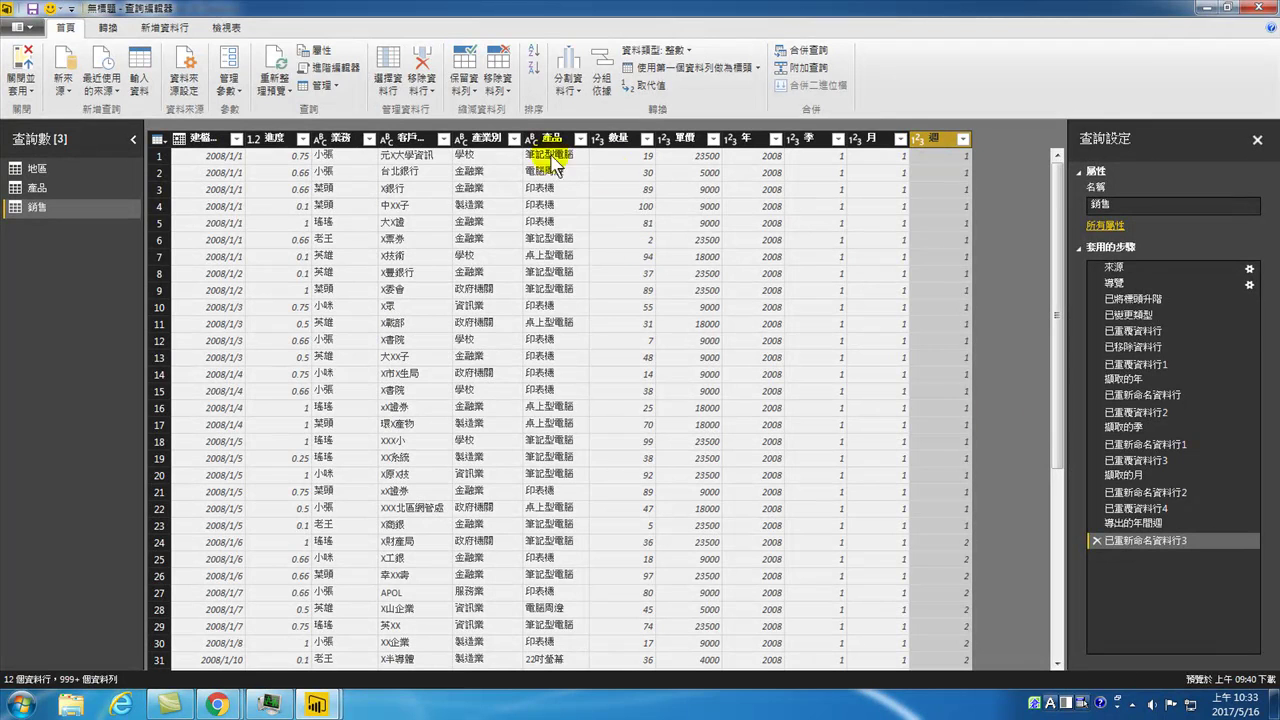
left_click(1243, 12)
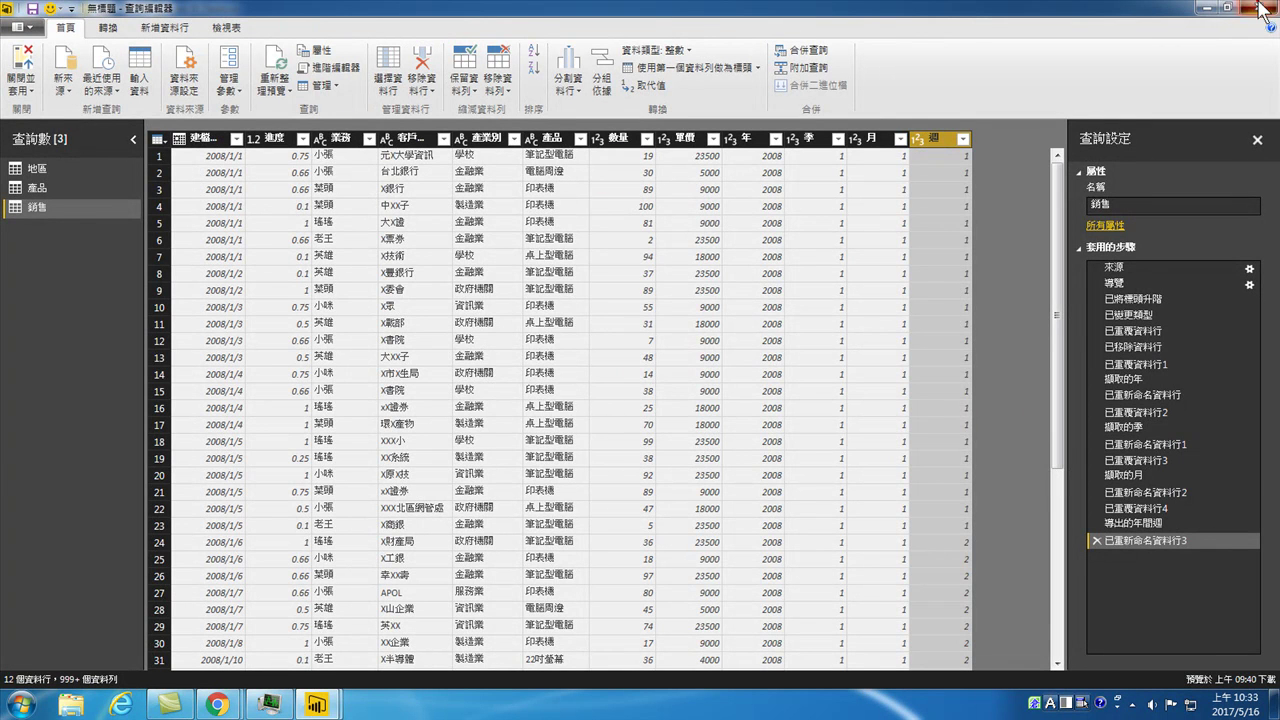
left_click(658, 378)
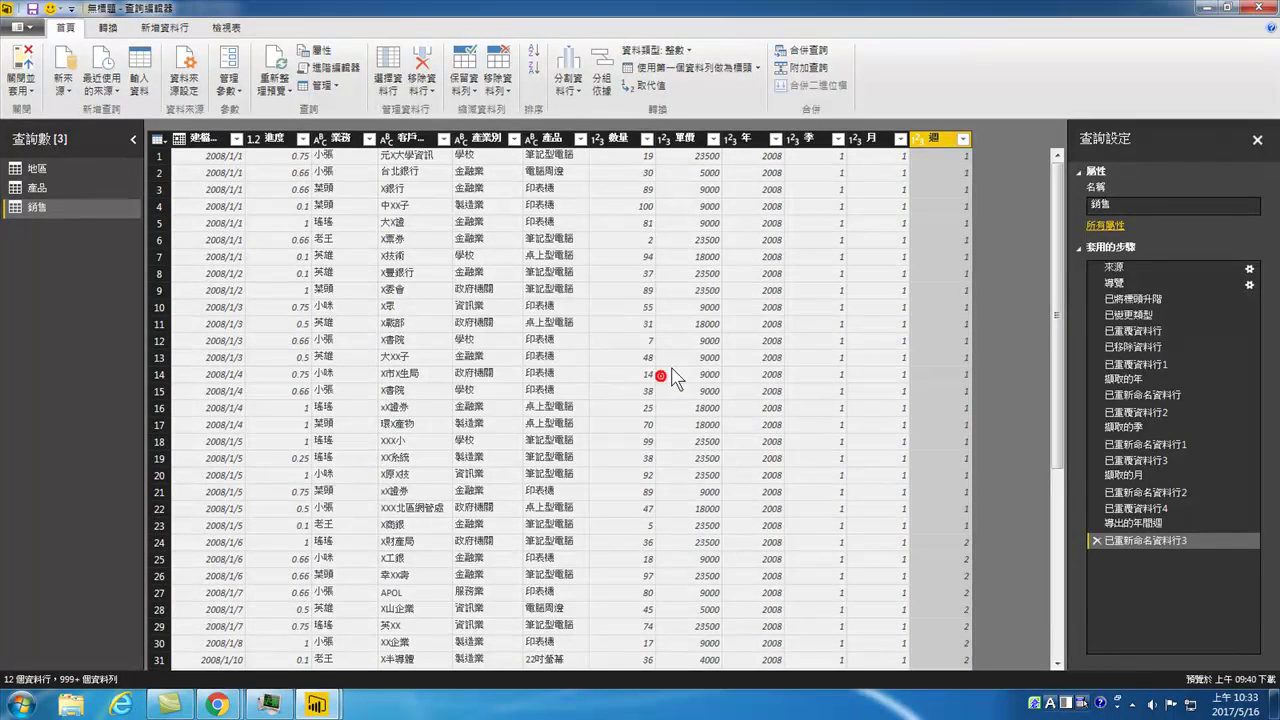